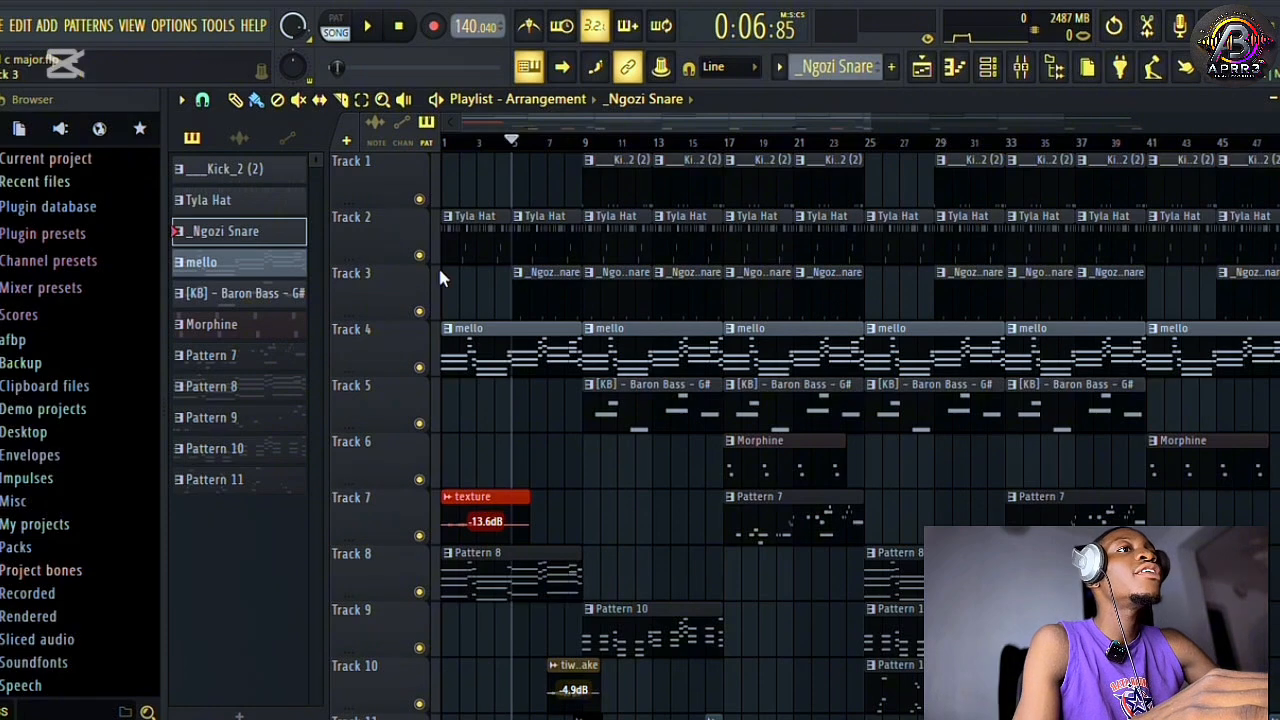
# Solo the _Ngozi Snare track and play it with the channel rack placed below the playlist's first tracks.
pyautogui.rightClick(419, 311)
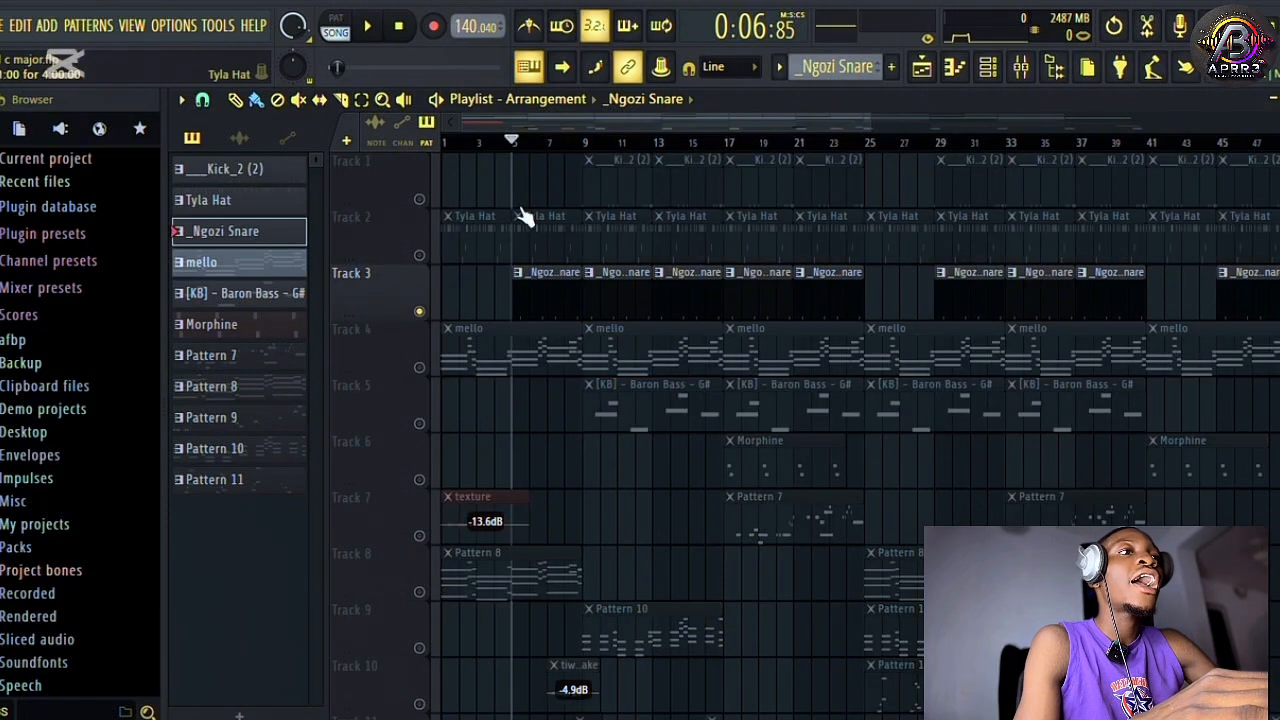
pyautogui.click(987, 68)
pyautogui.press('space')
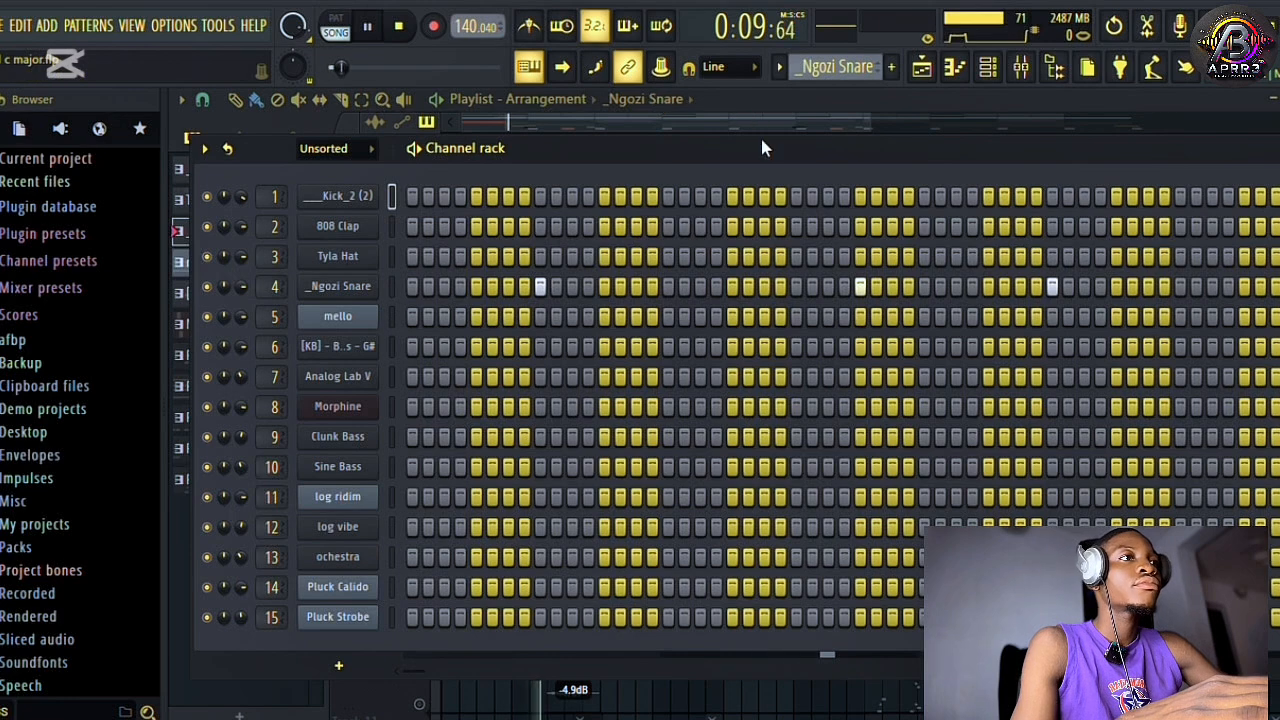
pyautogui.moveTo(760, 147); pyautogui.dragTo(722, 298)
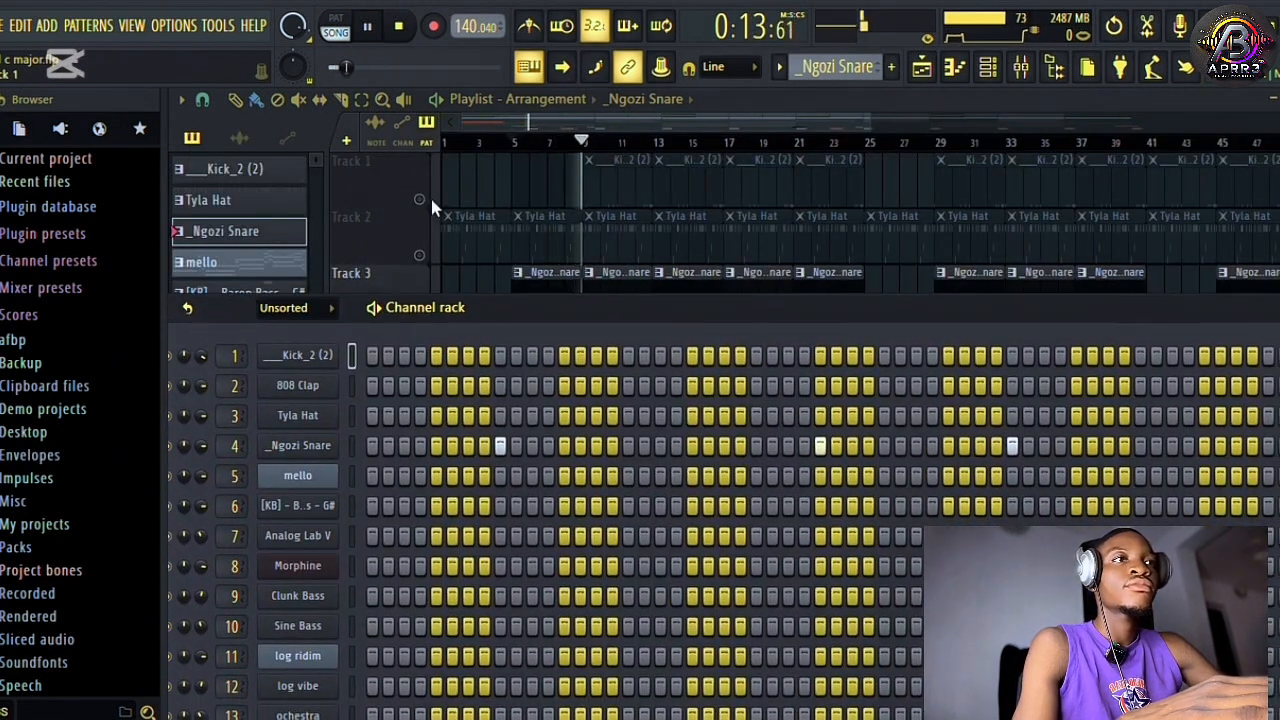
pyautogui.press('space')
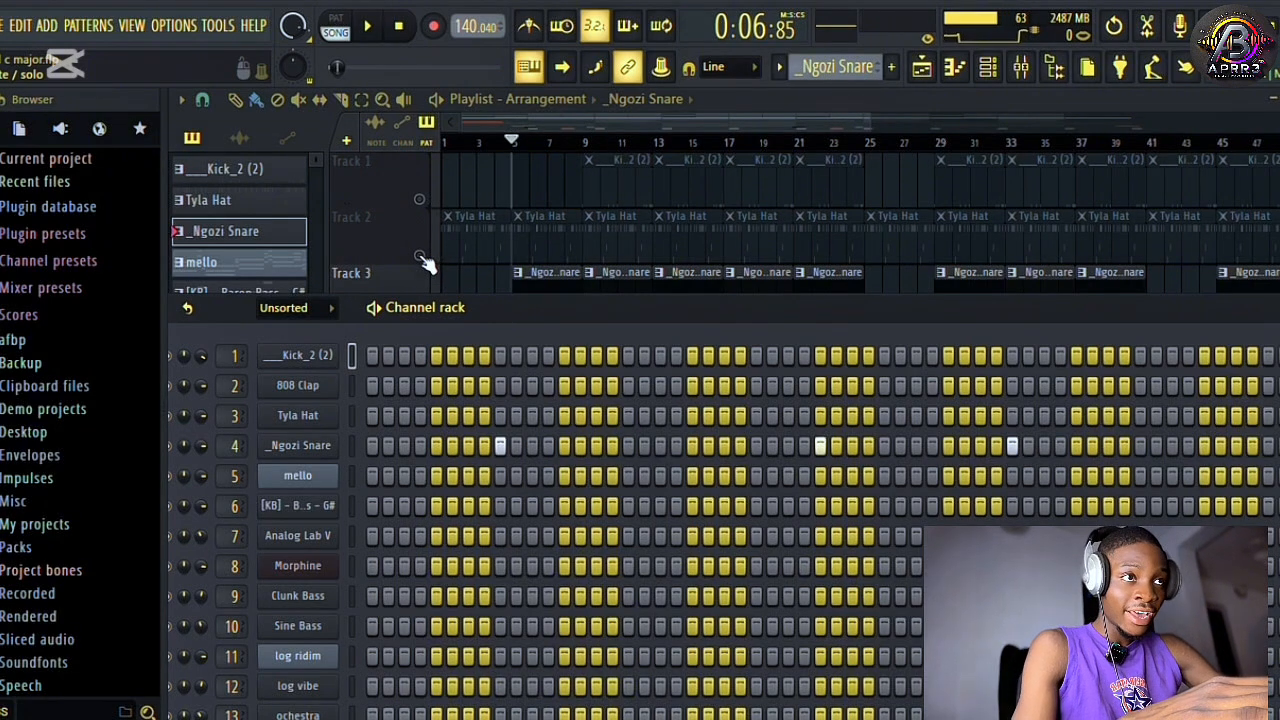
# Unmute Track 2 and play the Tyla Hat pattern together with the snare, showing its steps in the channel rack.
pyautogui.press('F6')
pyautogui.click(987, 67)
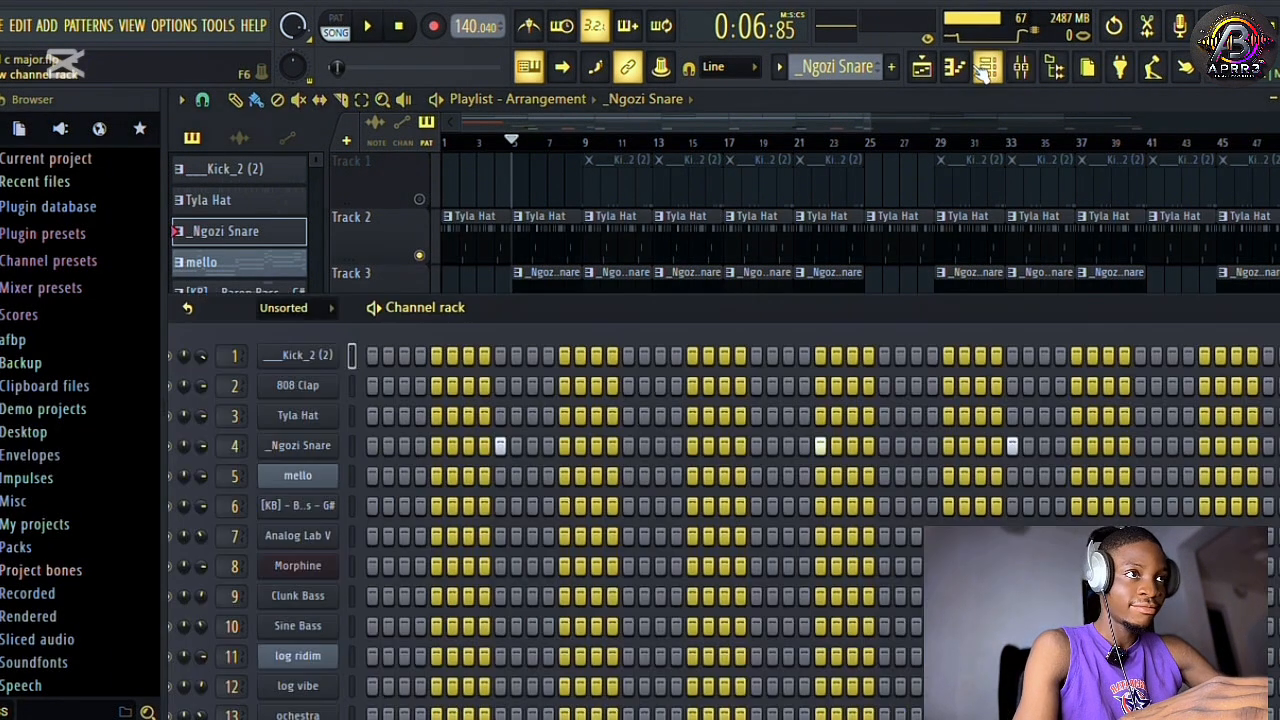
pyautogui.click(554, 235)
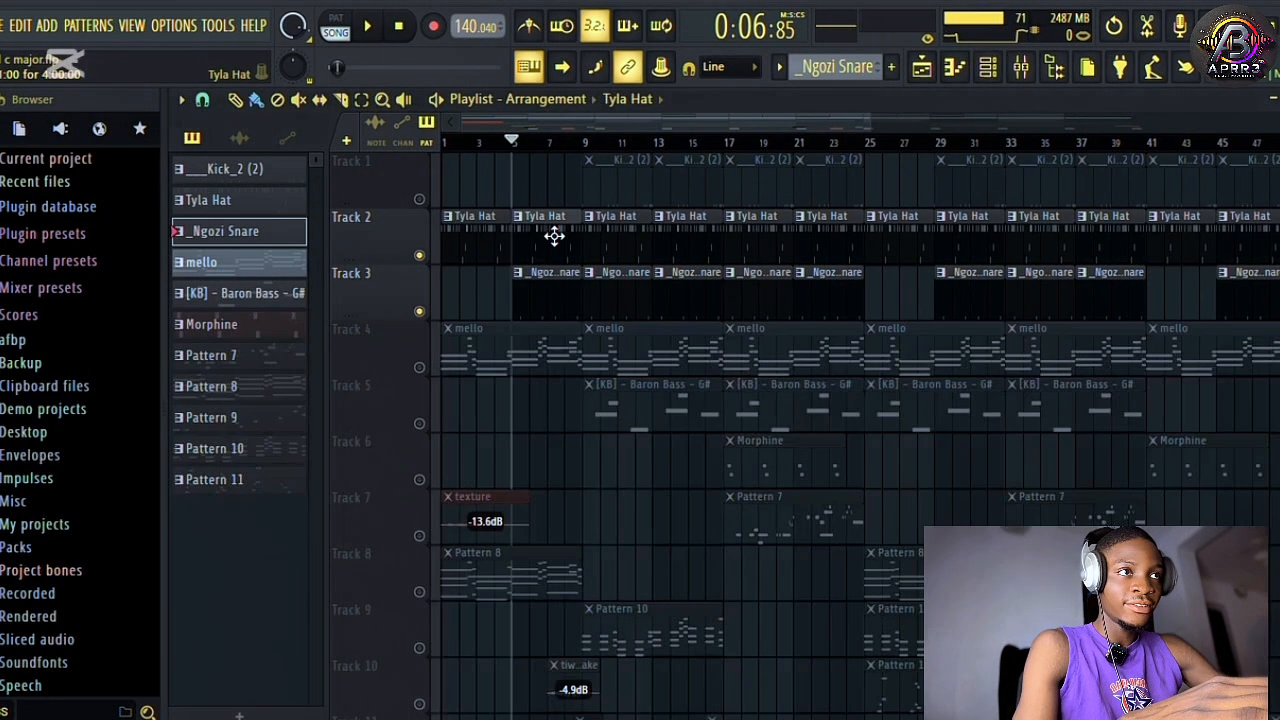
pyautogui.click(998, 74)
pyautogui.press('space')
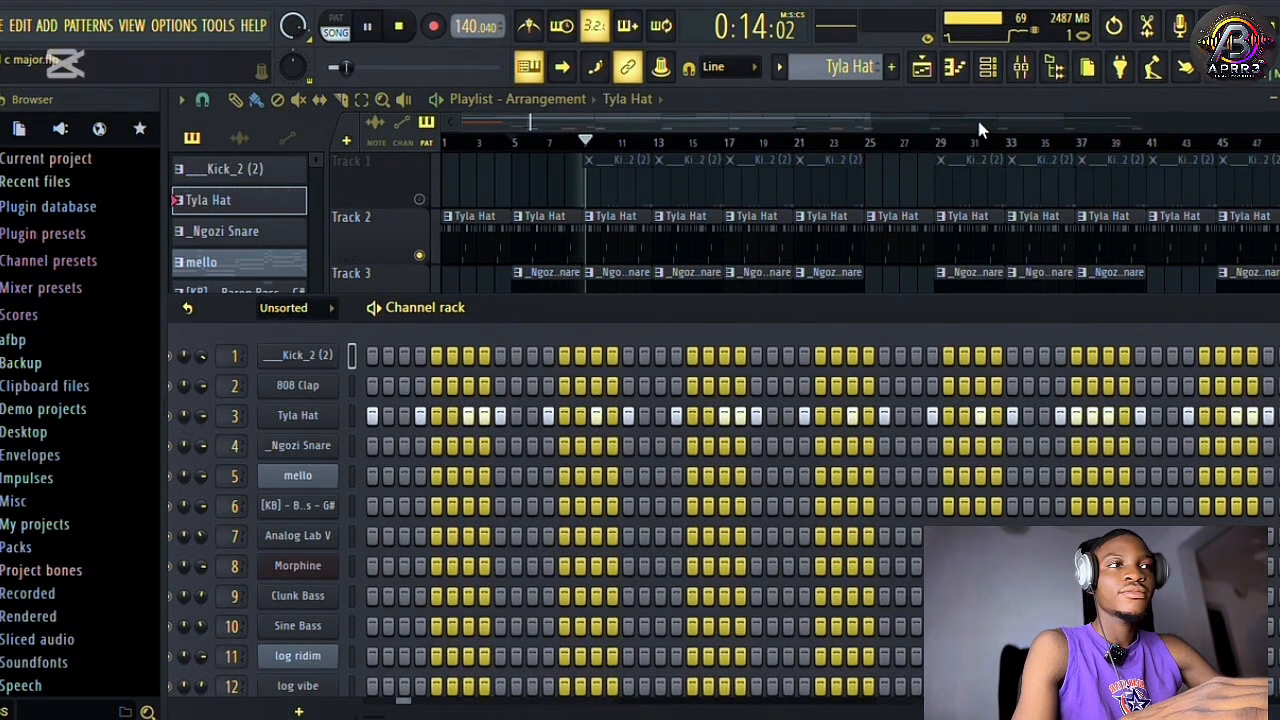
pyautogui.press('space')
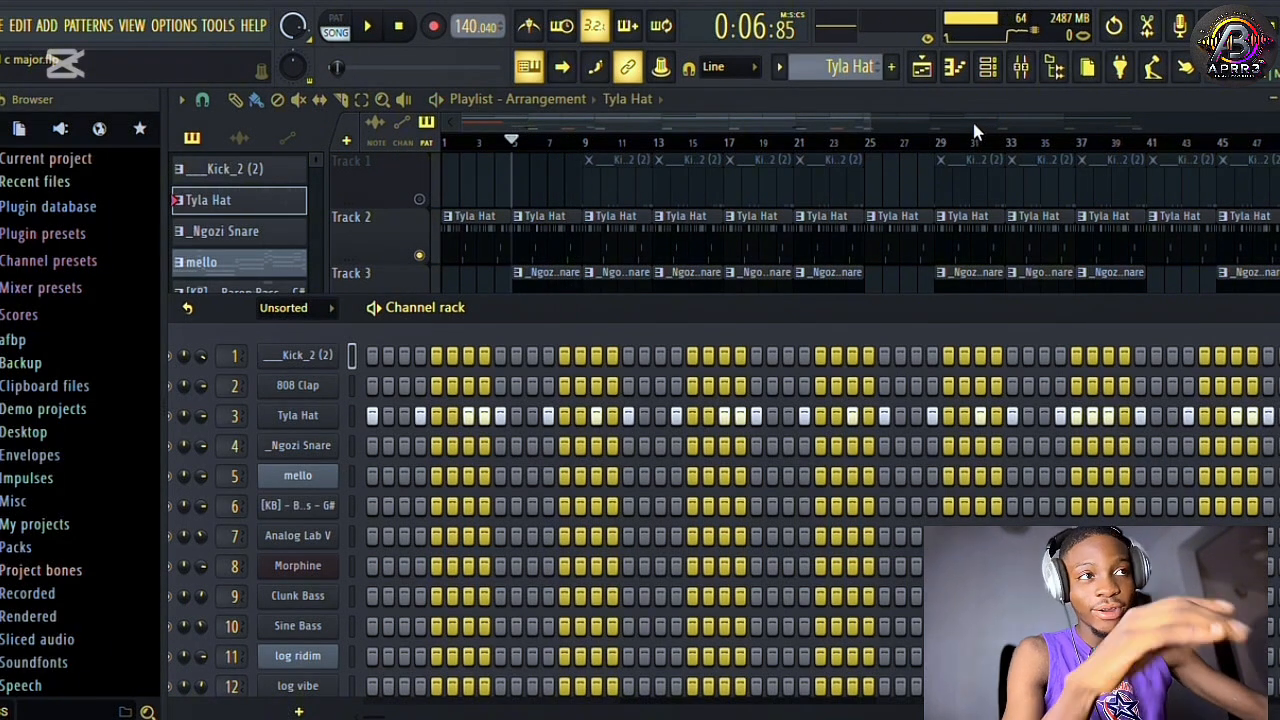
# Unmute Track 1 and play the drums from bar 9, showing the ___Kick_2 (2) pattern's steps in the channel rack.
pyautogui.click(588, 143)
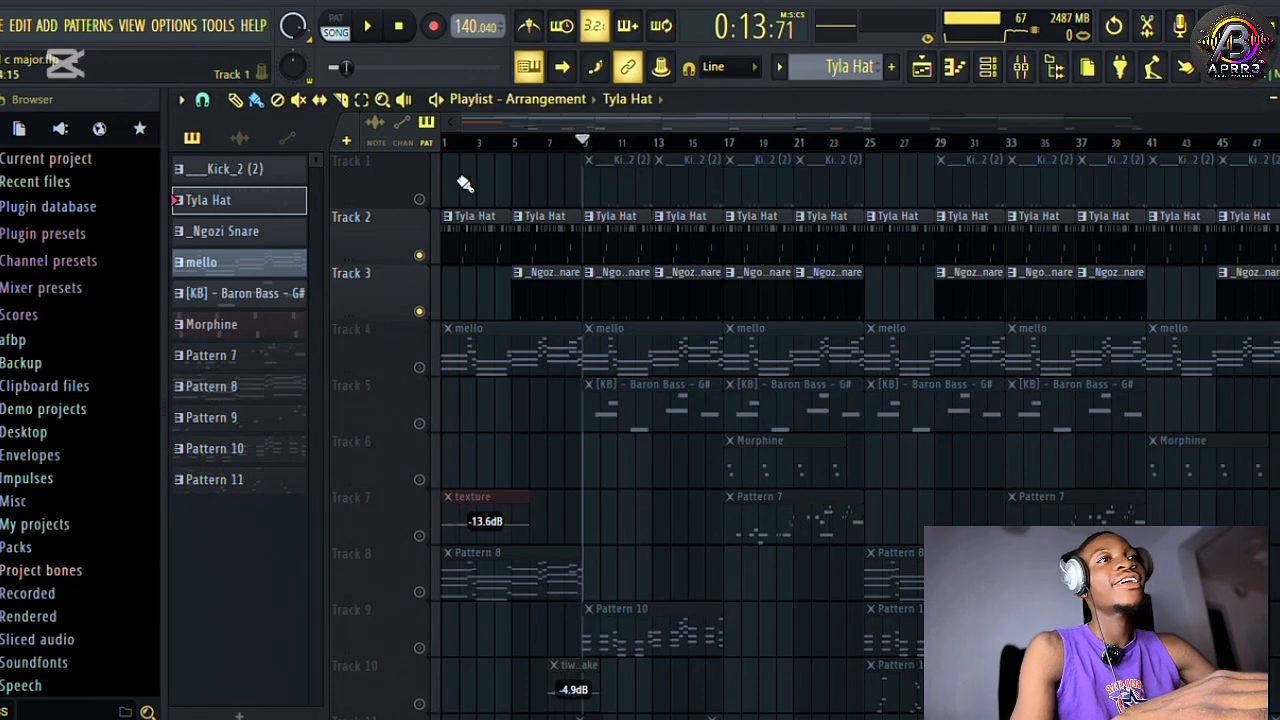
pyautogui.click(420, 198)
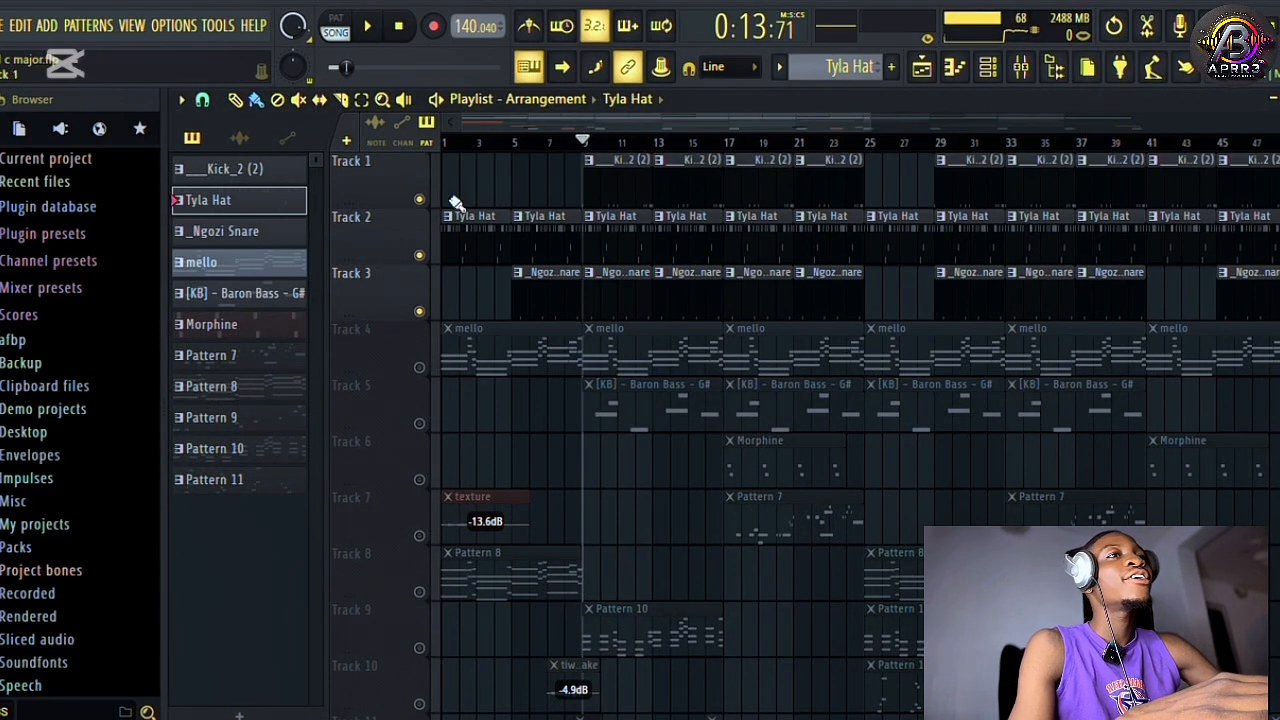
pyautogui.click(988, 72)
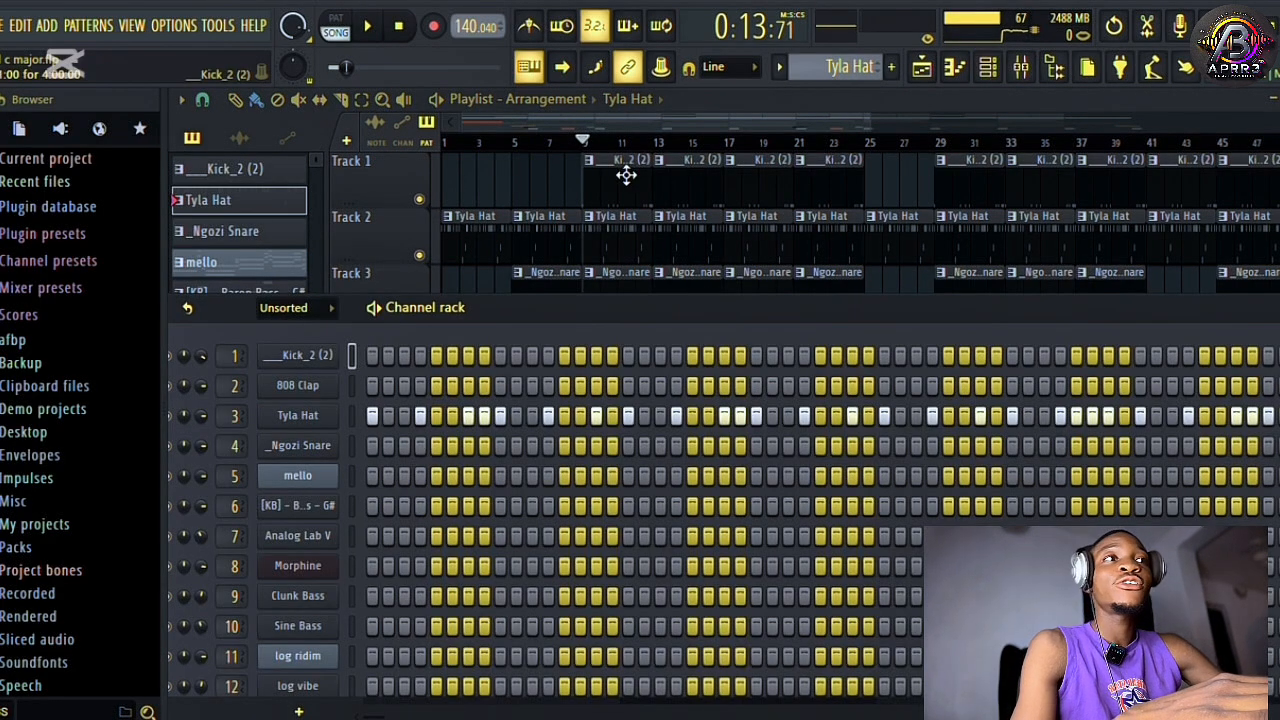
pyautogui.click(626, 176)
pyautogui.click(997, 70)
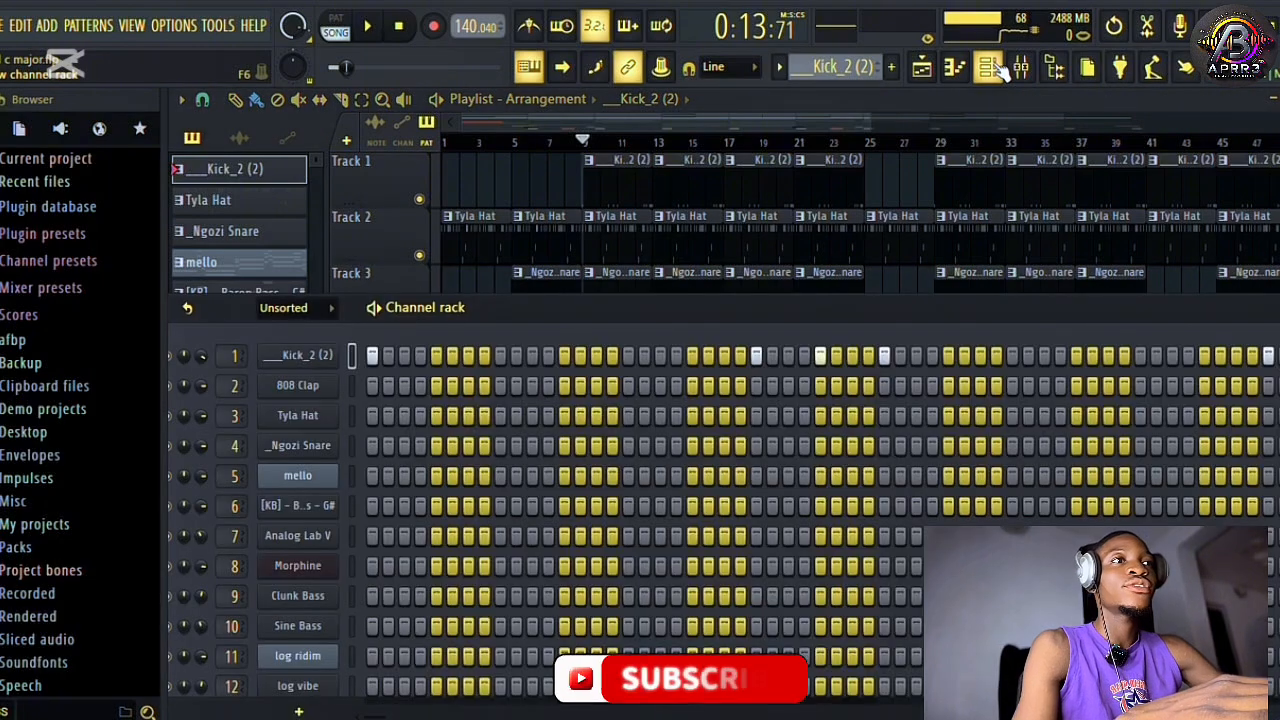
pyautogui.press('space')
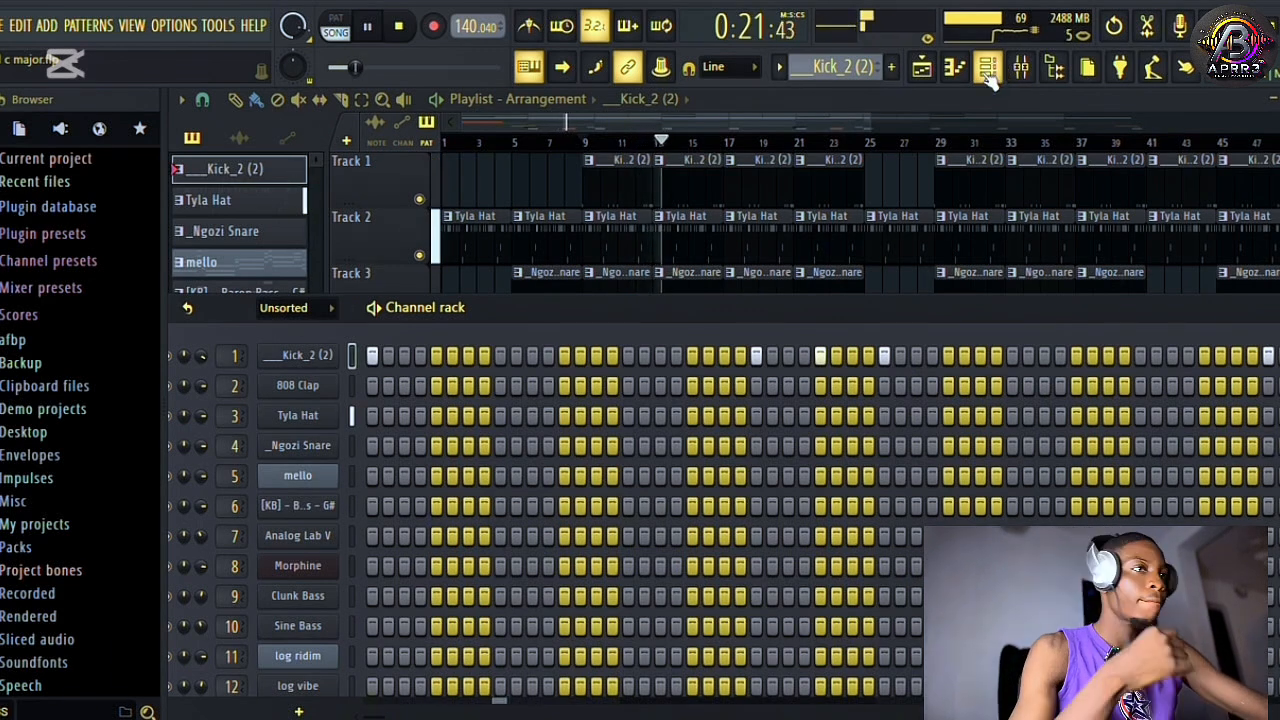
pyautogui.press('space')
pyautogui.click(921, 70)
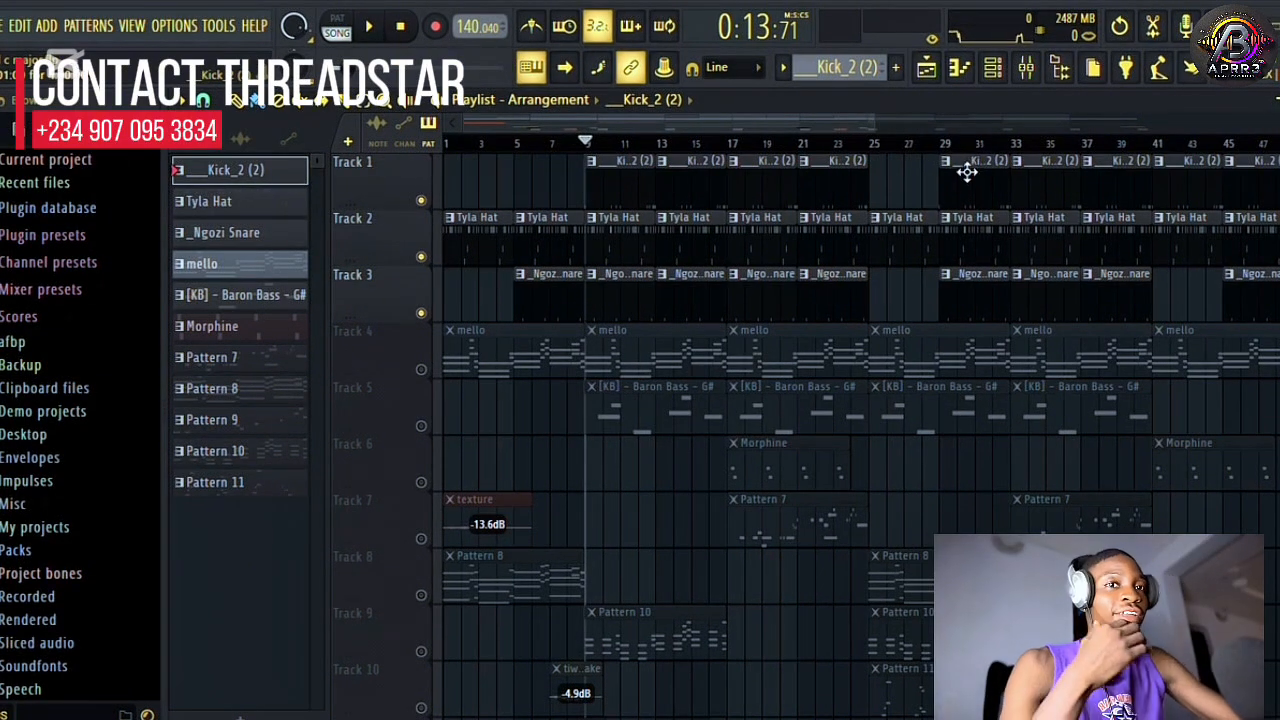
# Solo Track 4 and play the mello chords with the whole pattern in view in the piano roll.
pyautogui.rightClick(422, 369)
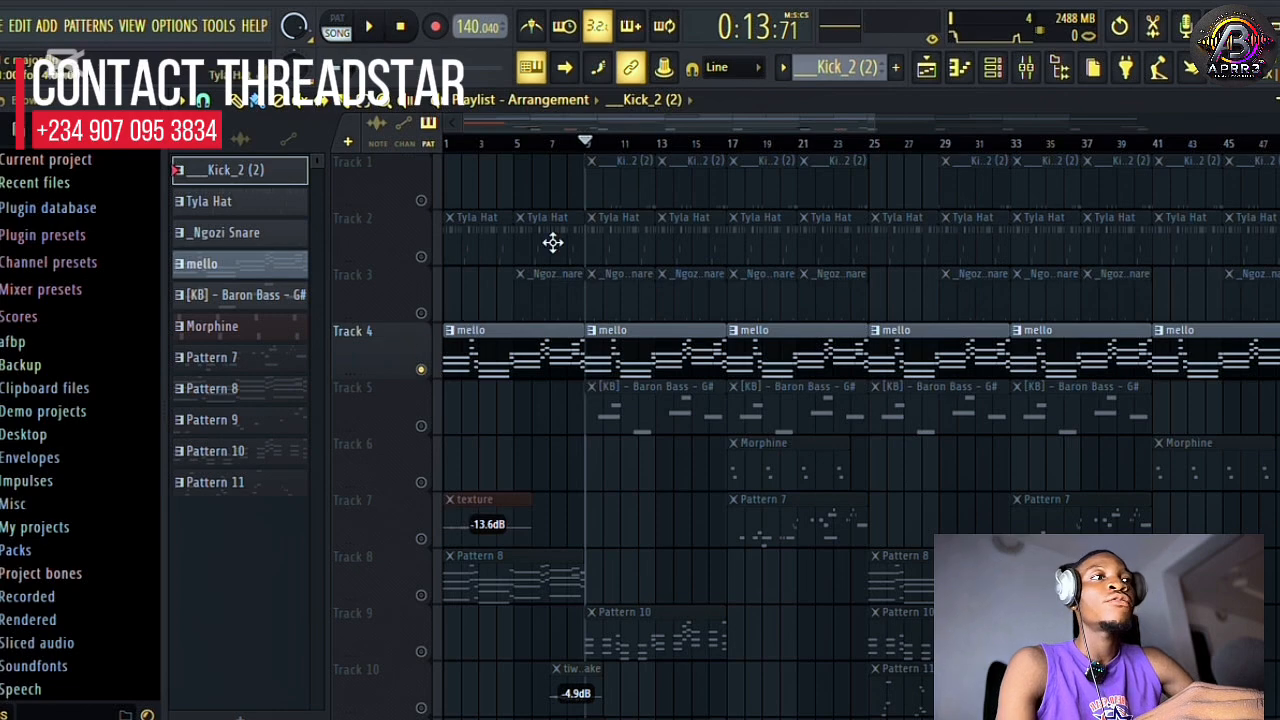
pyautogui.click(621, 340)
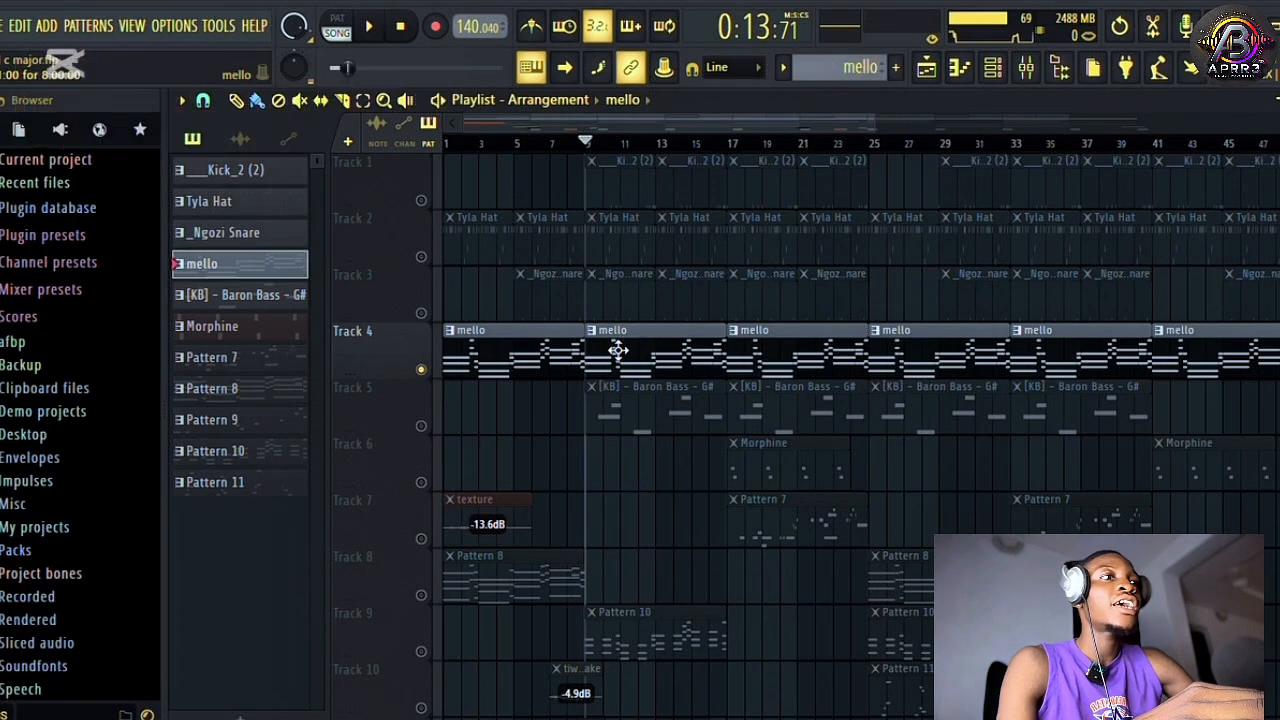
pyautogui.click(1015, 75)
pyautogui.rightClick(305, 485)
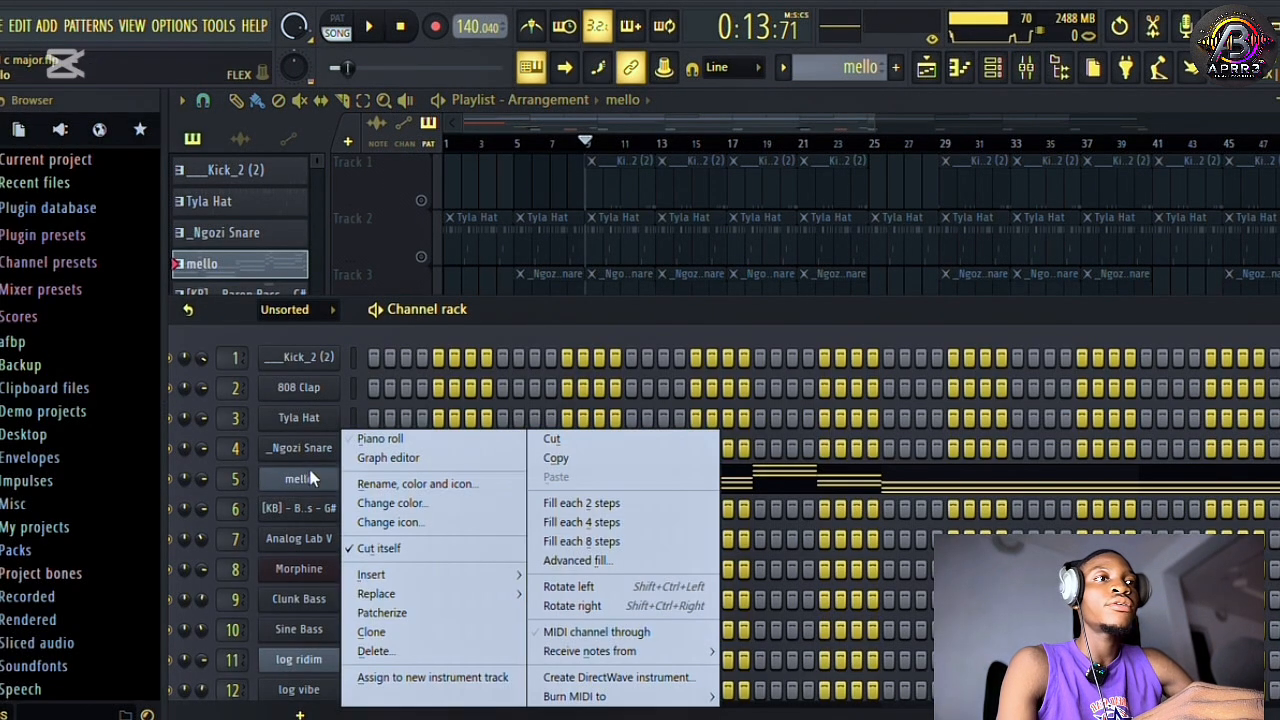
pyautogui.click(378, 440)
pyautogui.press('space')
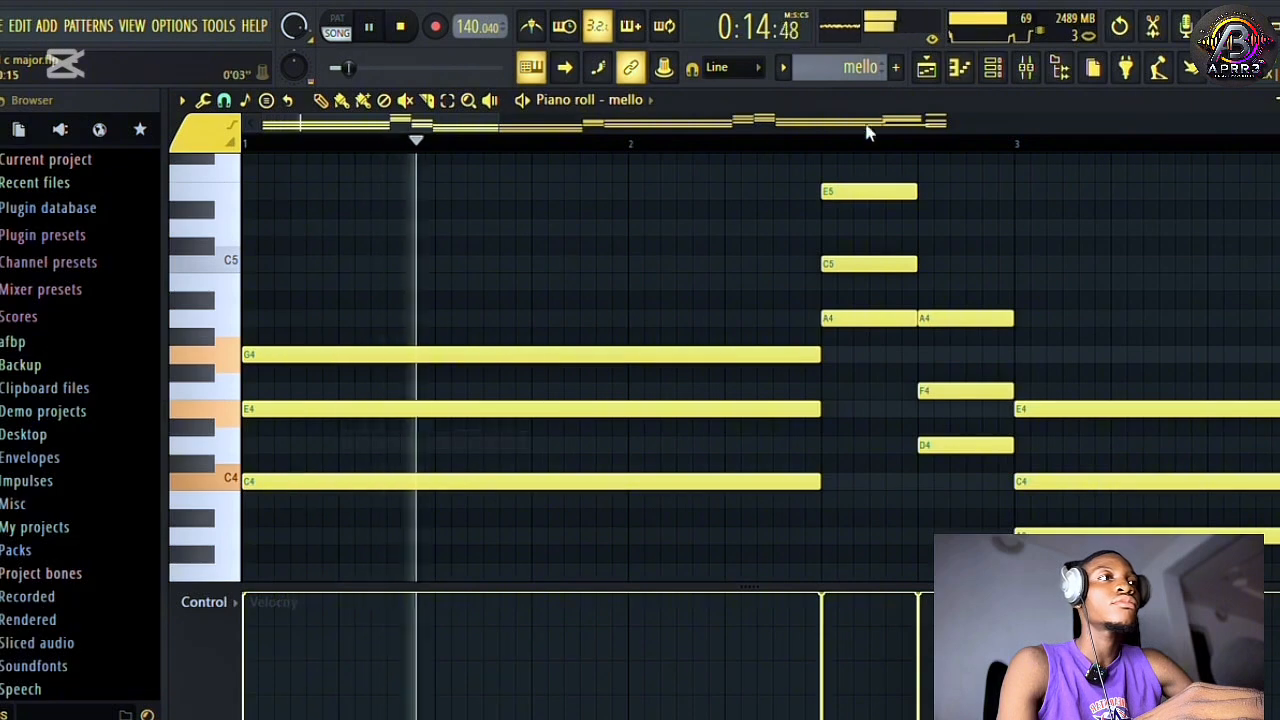
pyautogui.moveTo(495, 121); pyautogui.dragTo(1015, 121)
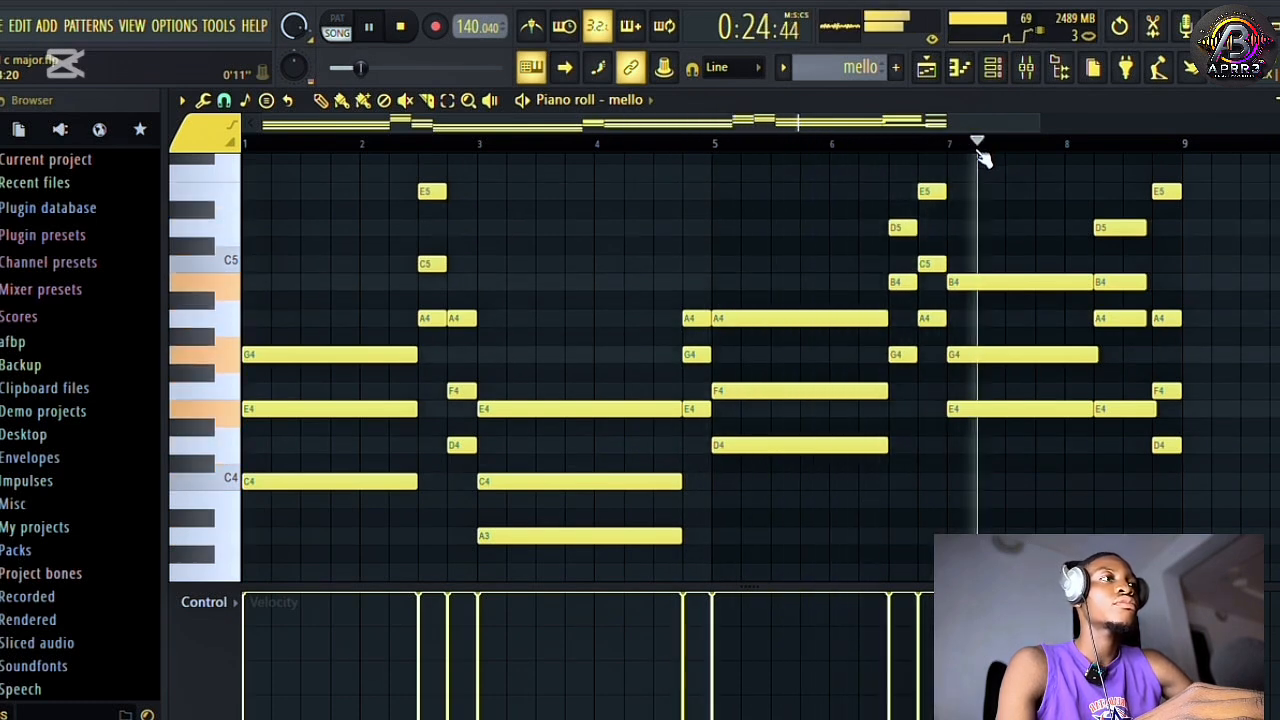
pyautogui.press('space')
# Open the mello channel's FLEX instrument and inspect the selected Squidgy Tissue preset.
pyautogui.click(996, 74)
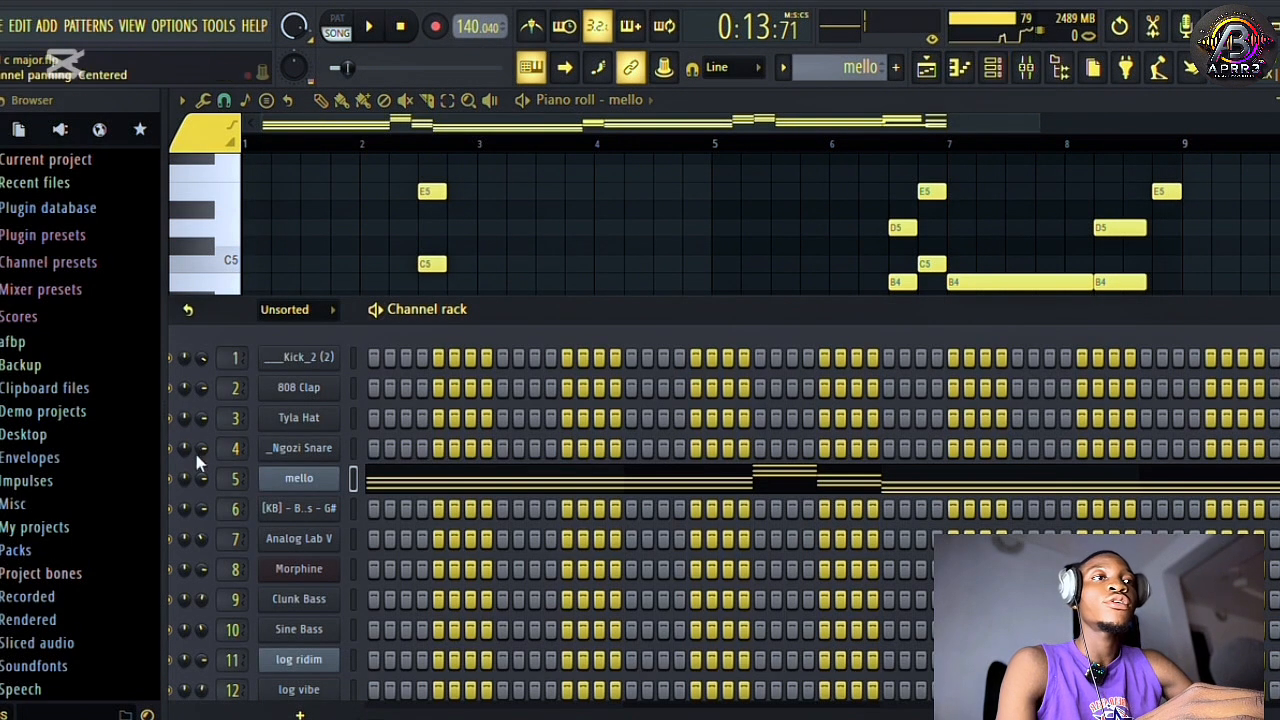
pyautogui.click(300, 478)
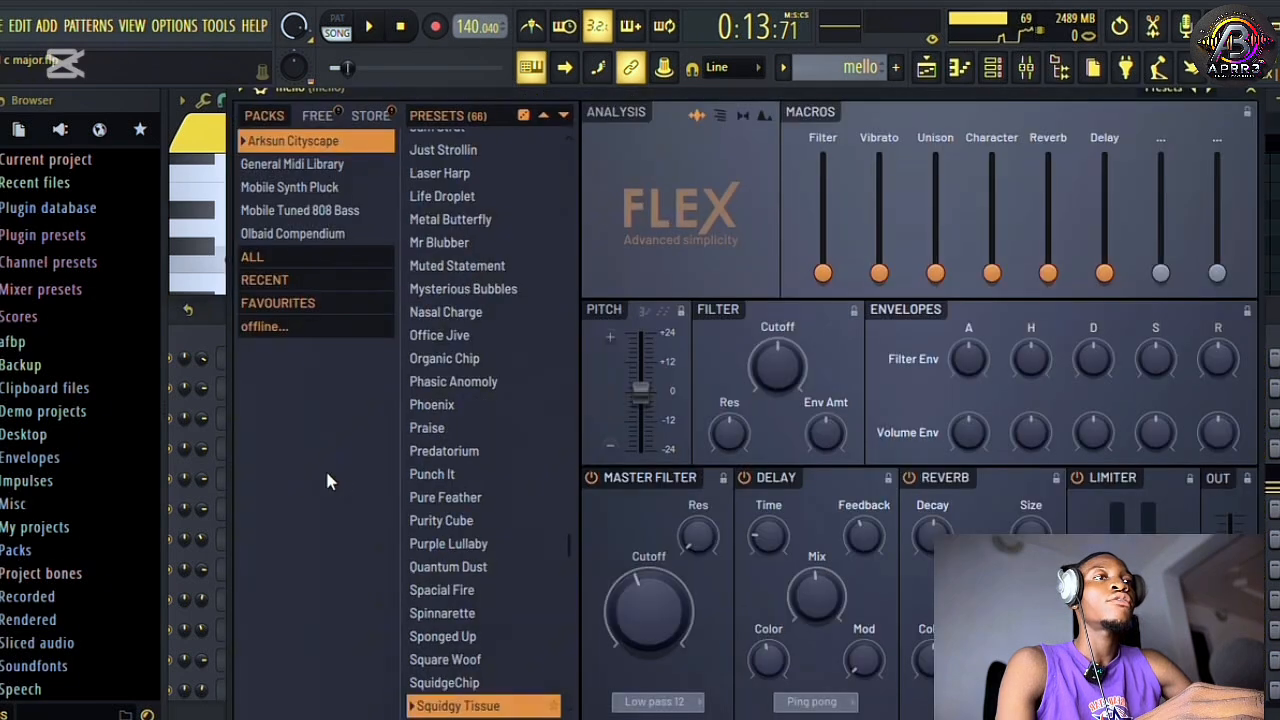
pyautogui.scroll(-4, 462, 532)
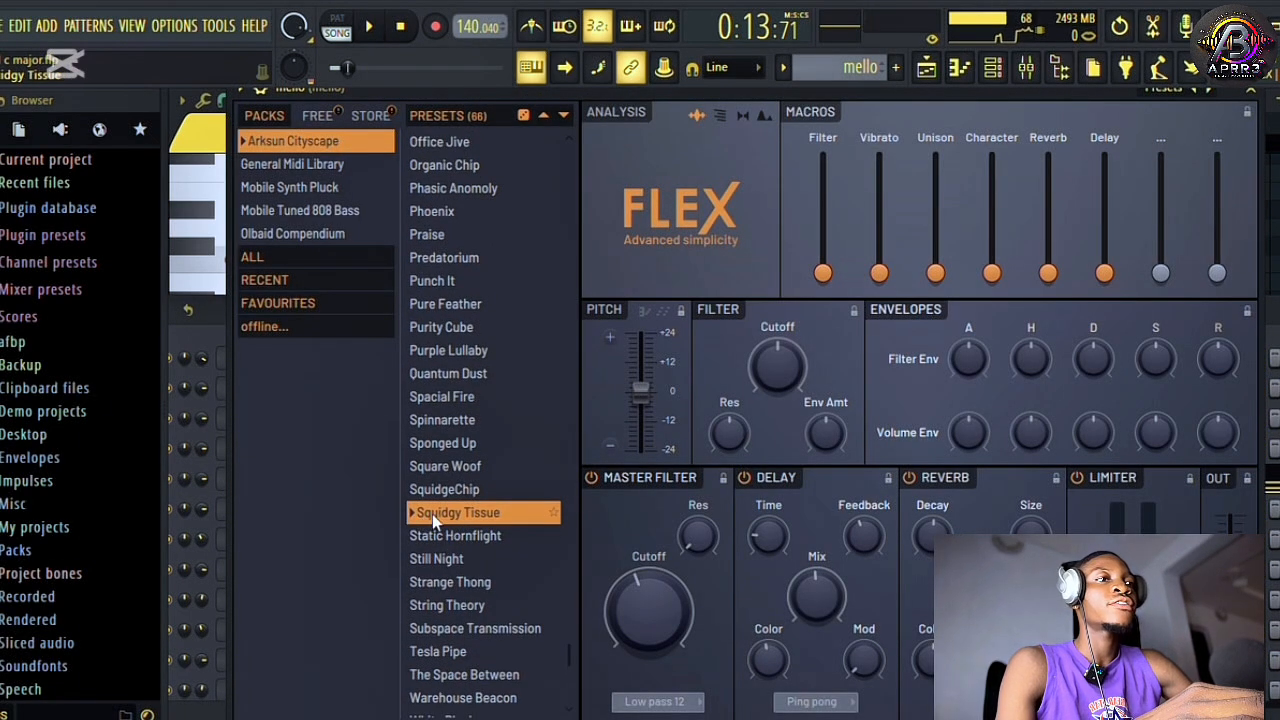
pyautogui.click(993, 68)
# Unmute Tracks 1, 2 and 3 and play the drums together with the mello chords.
pyautogui.click(421, 313)
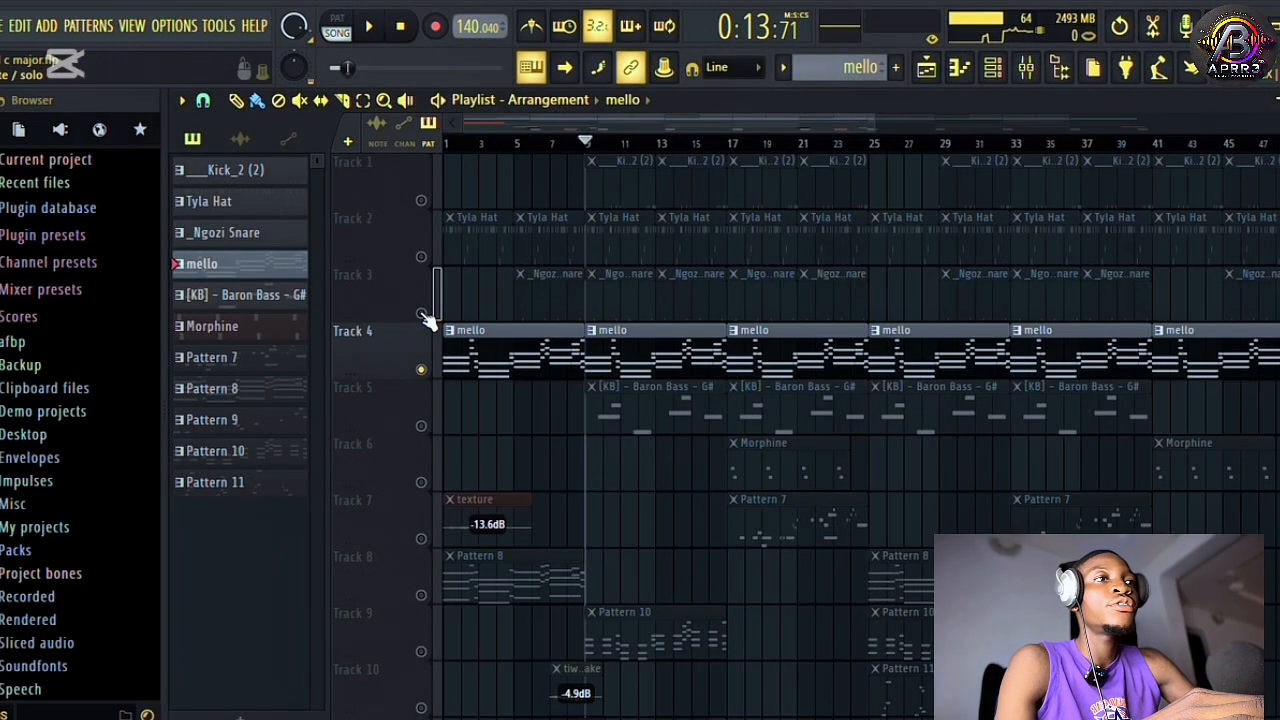
pyautogui.click(424, 258)
pyautogui.click(421, 200)
pyautogui.press('space')
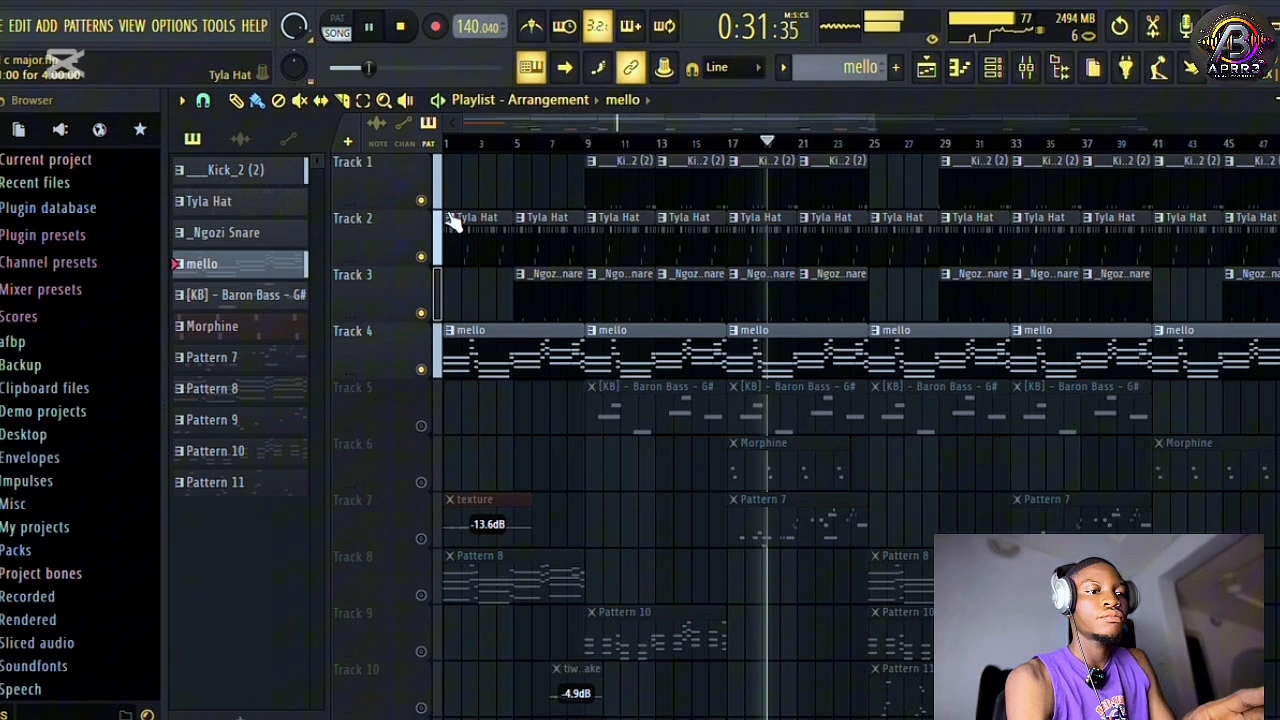
pyautogui.press('space')
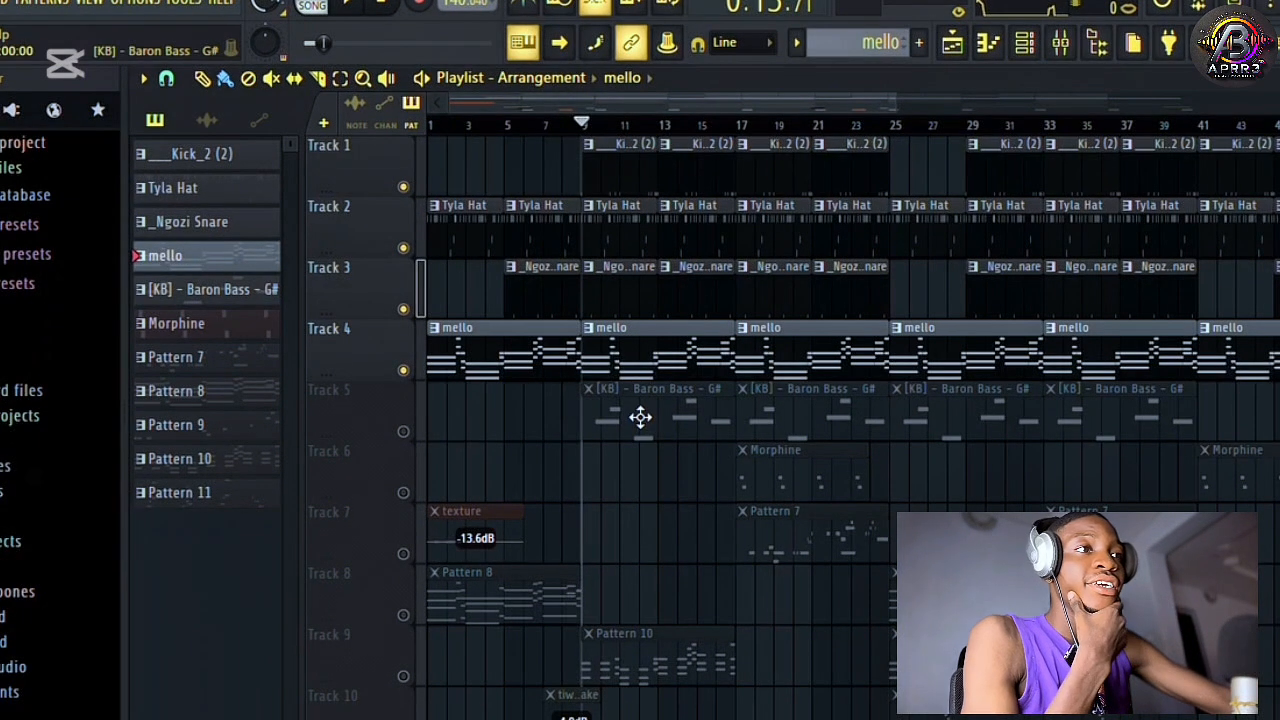
# Solo Track 5 and play the [KB] - Baron Bass - G# pattern with all its notes in view in the piano roll.
pyautogui.click(640, 417)
pyautogui.click(403, 432)
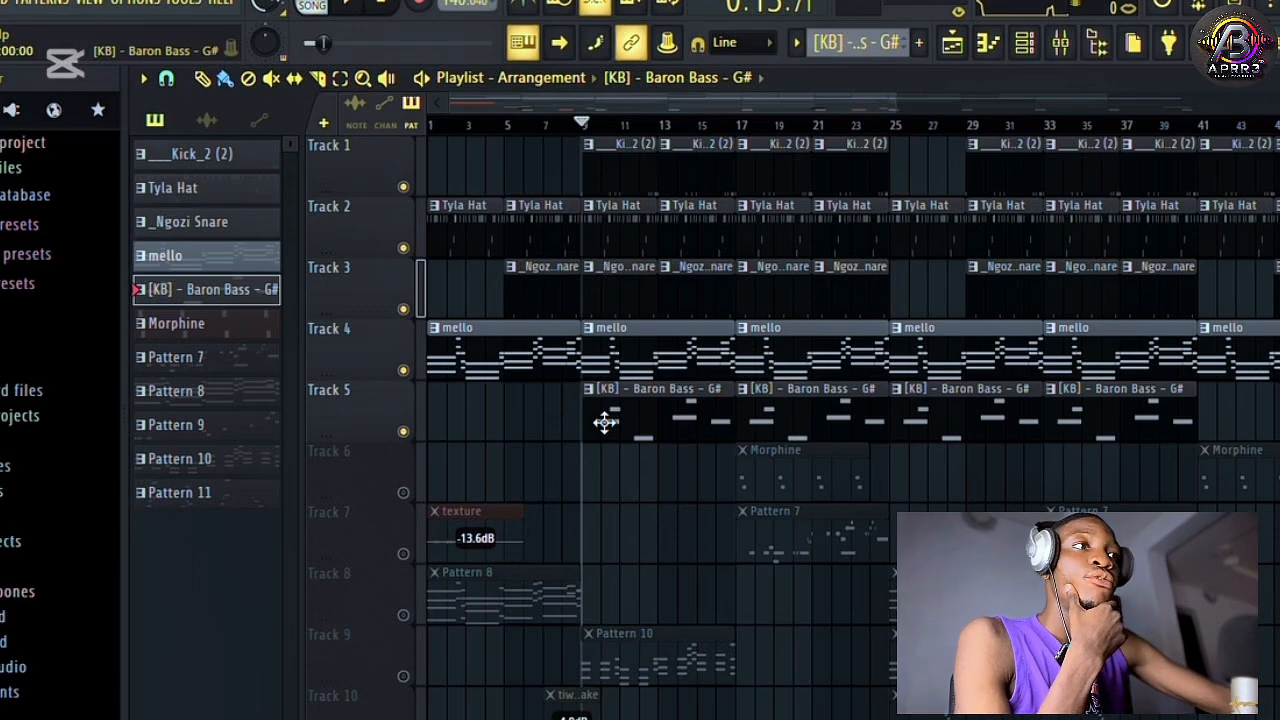
pyautogui.keyDown('ctrl'); pyautogui.click(404, 434); pyautogui.keyUp('ctrl')
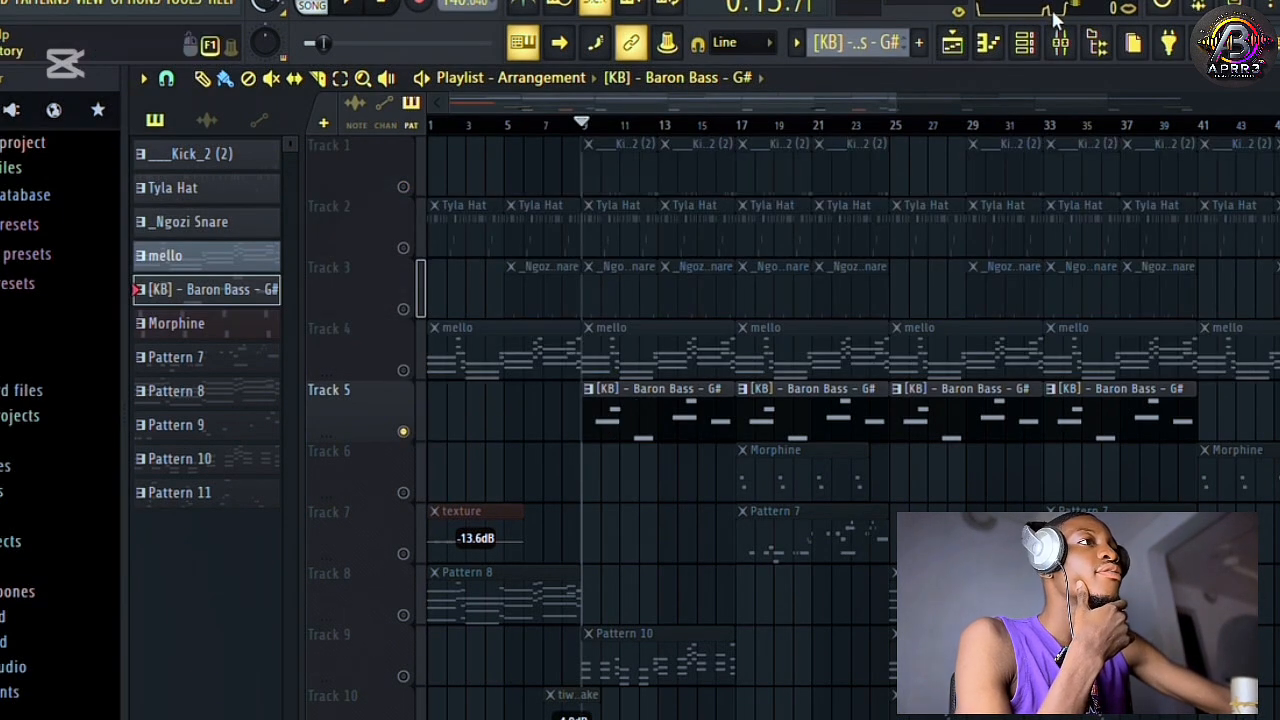
pyautogui.click(1022, 40)
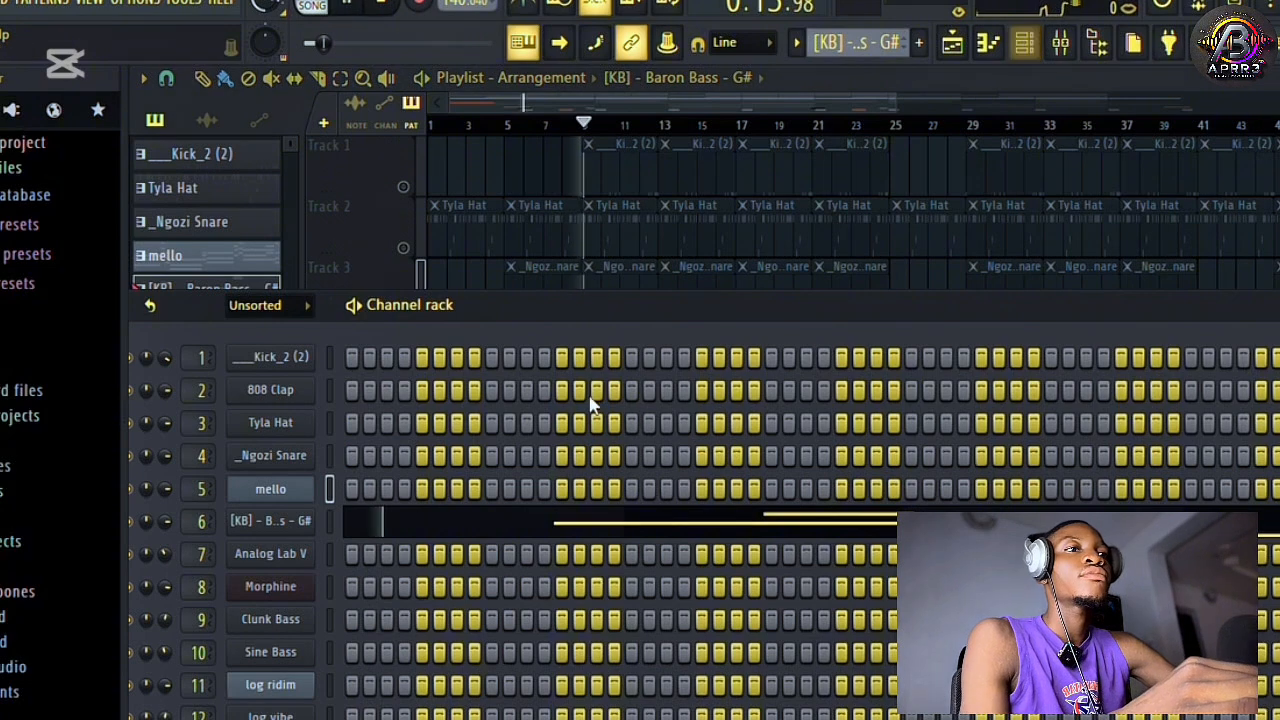
pyautogui.rightClick(312, 523)
pyautogui.click(360, 443)
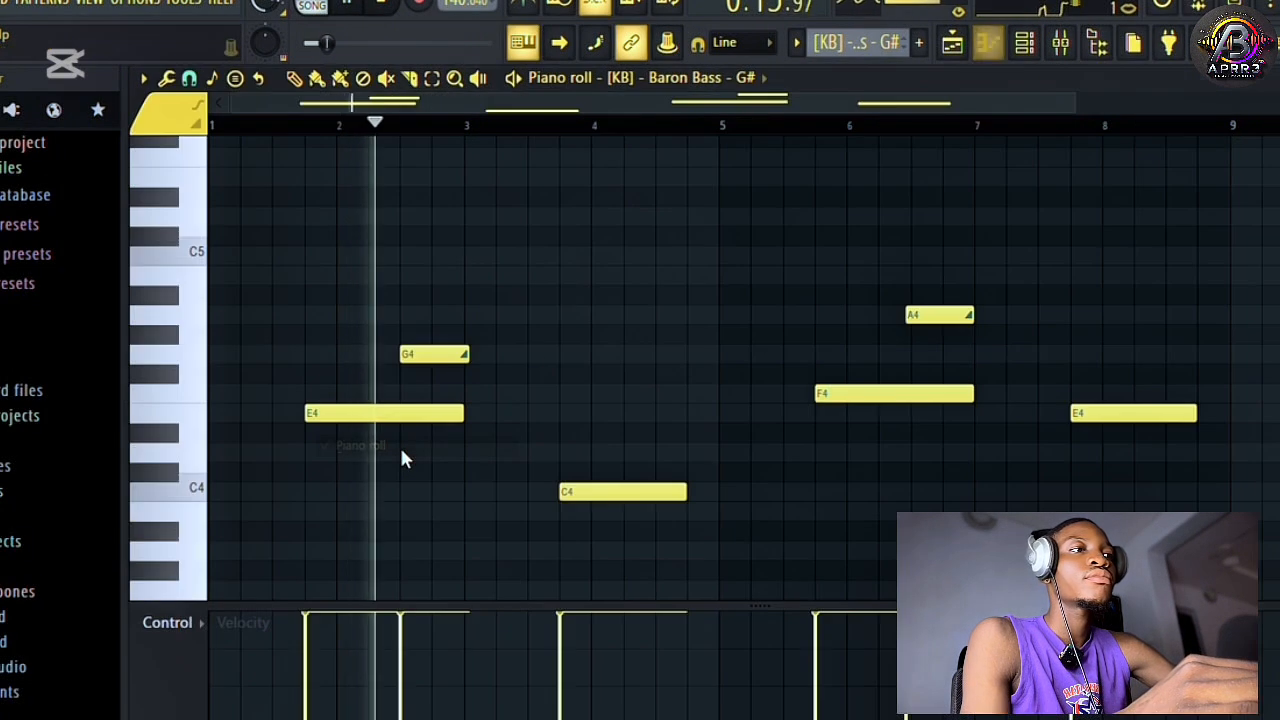
pyautogui.moveTo(1080, 103); pyautogui.dragTo(1194, 143)
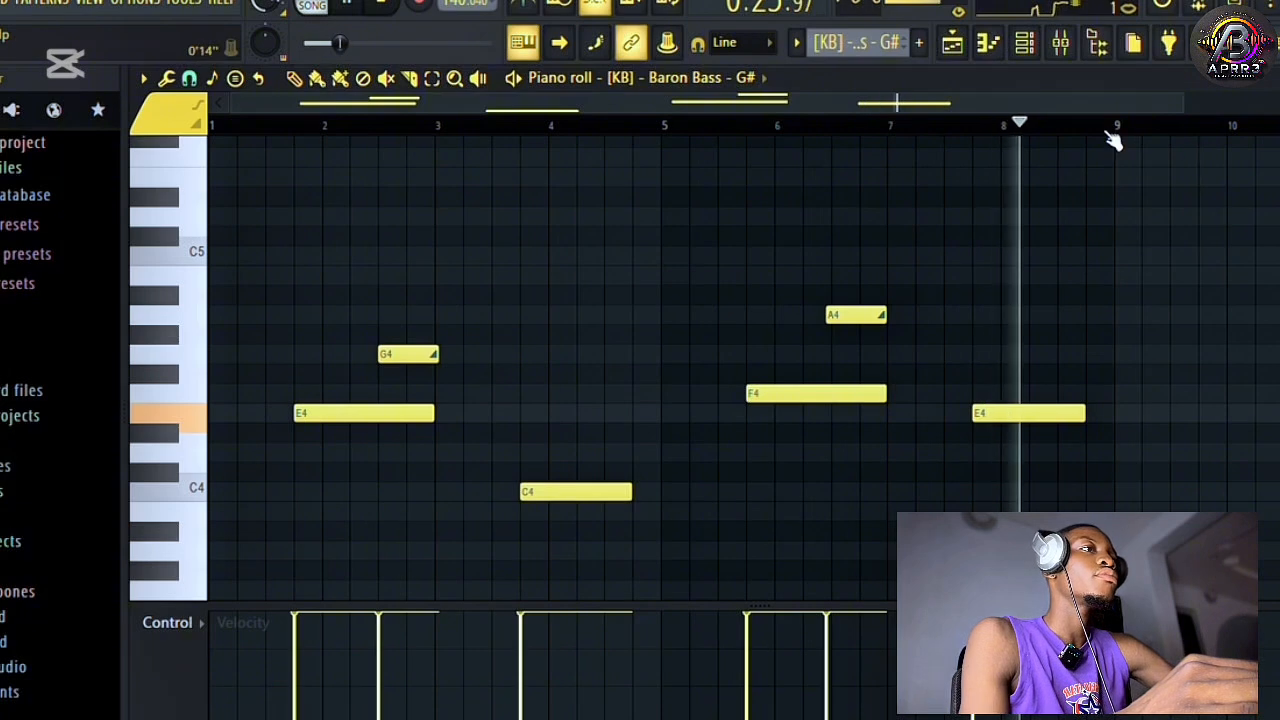
pyautogui.click(1024, 42)
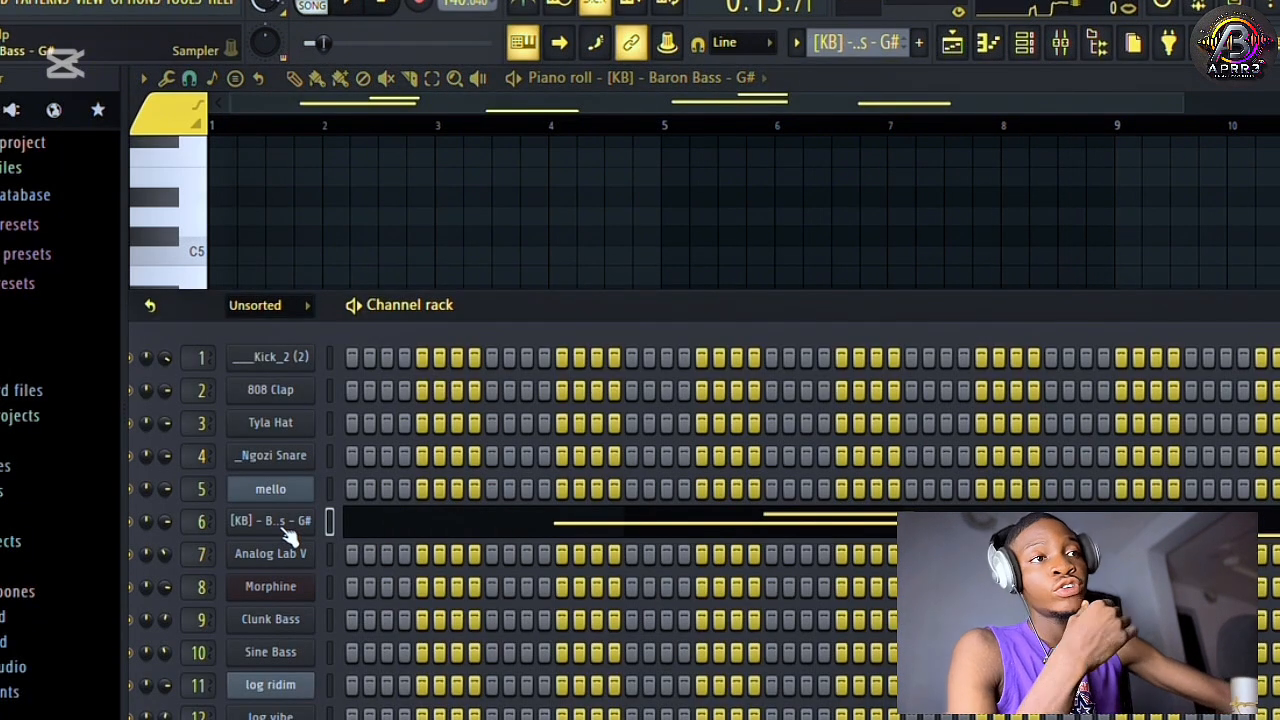
pyautogui.click(958, 44)
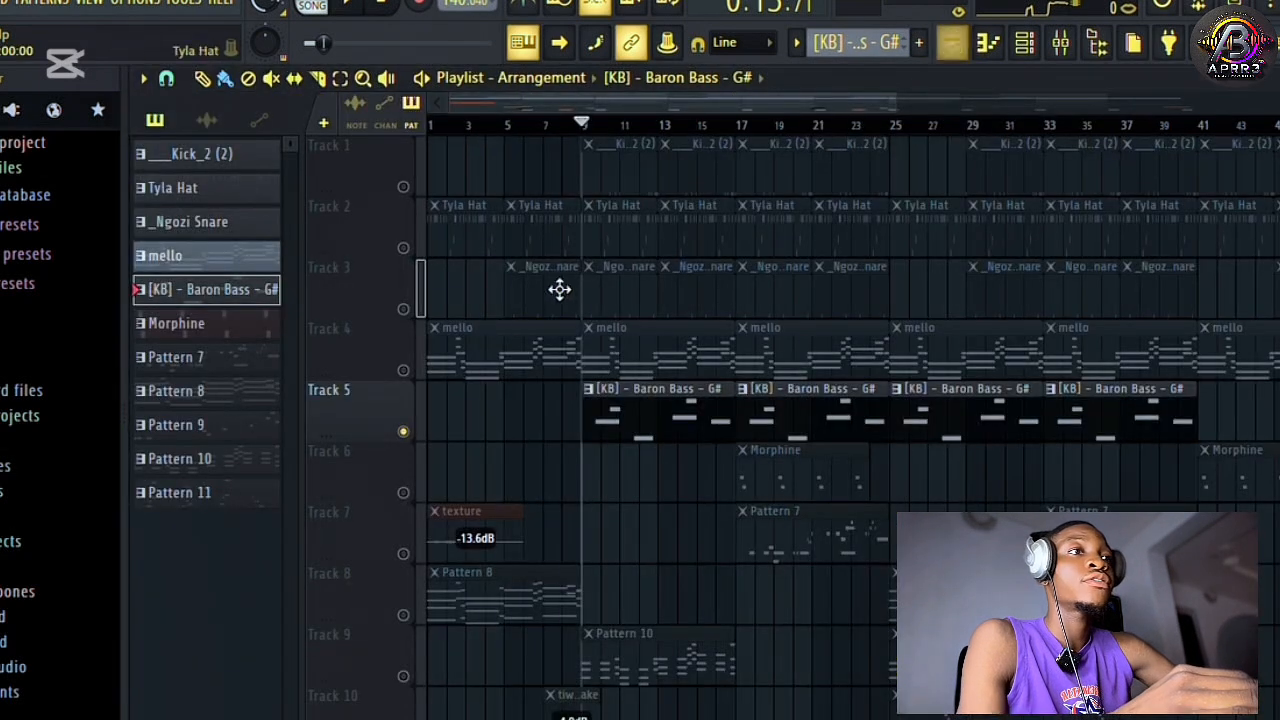
# Unmute Tracks 1 to 4 in the playlist and play the drums and mello chords together with the bass.
pyautogui.click(417, 377)
pyautogui.click(416, 290)
pyautogui.click(417, 244)
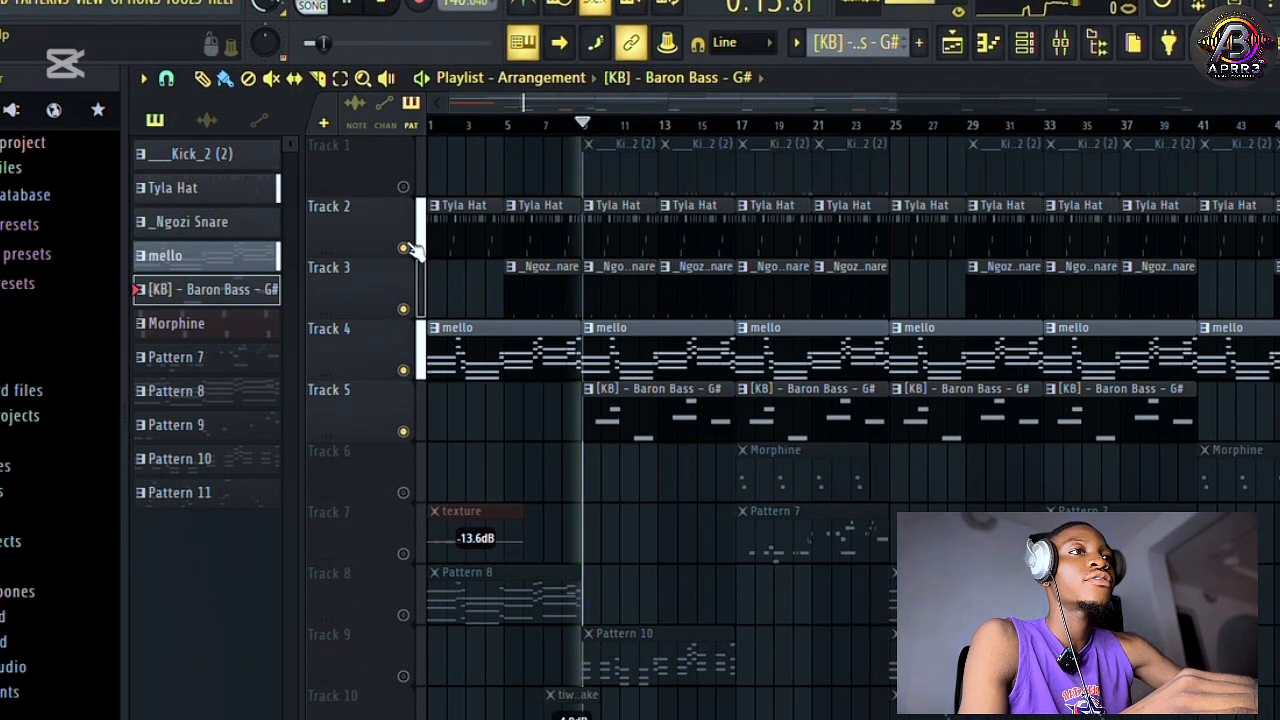
pyautogui.click(414, 190)
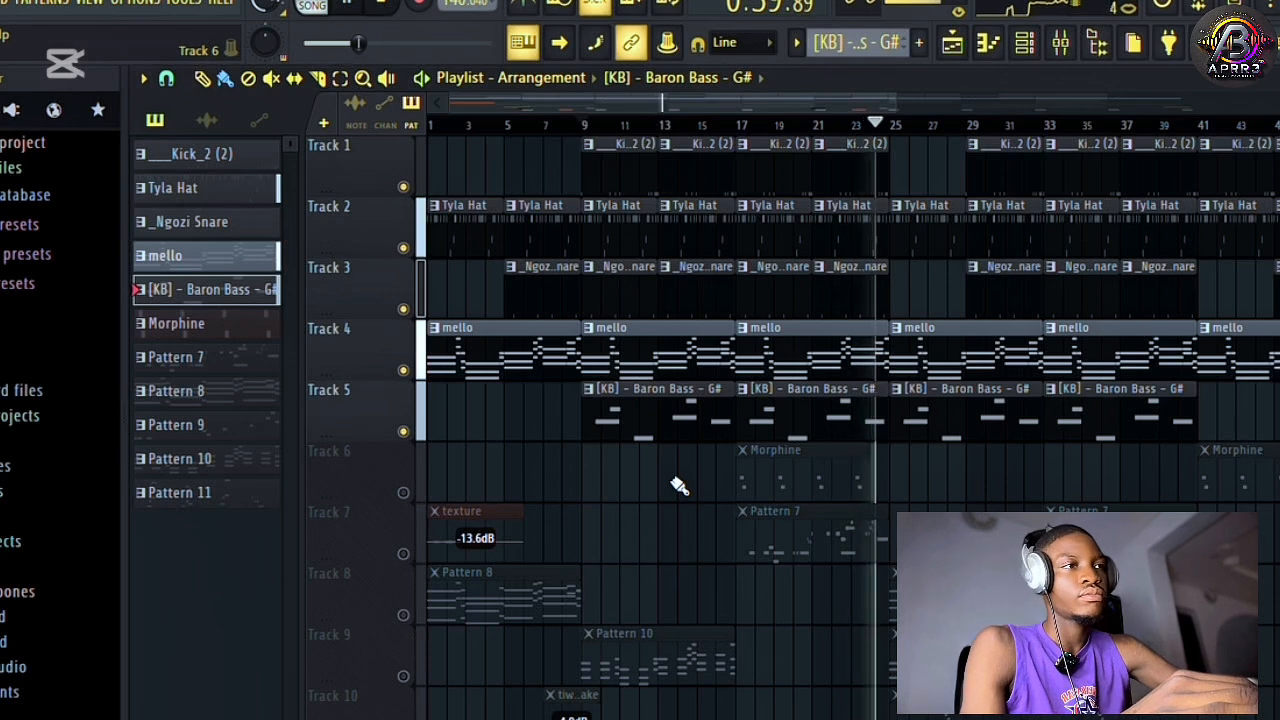
pyautogui.press('space')
# Unmute Track 6 and play the Morphine pattern from bar 17 with its notes in view in the piano roll.
pyautogui.click(404, 495)
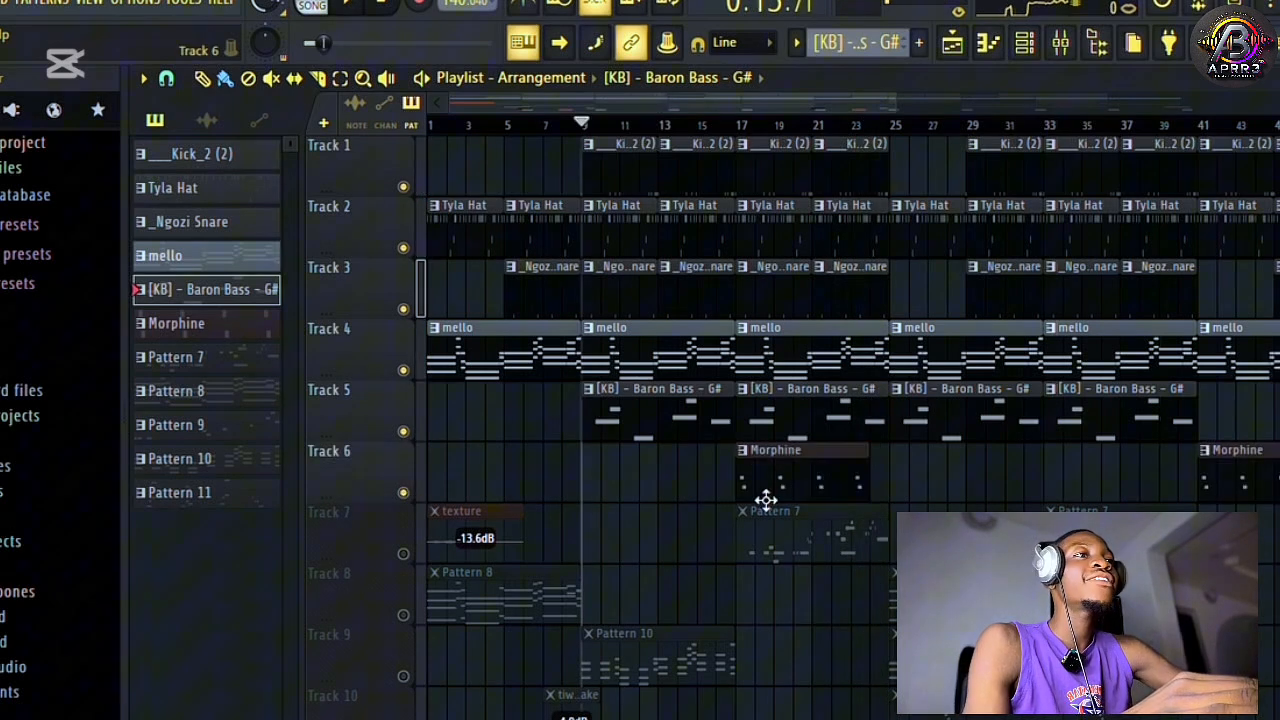
pyautogui.click(806, 483)
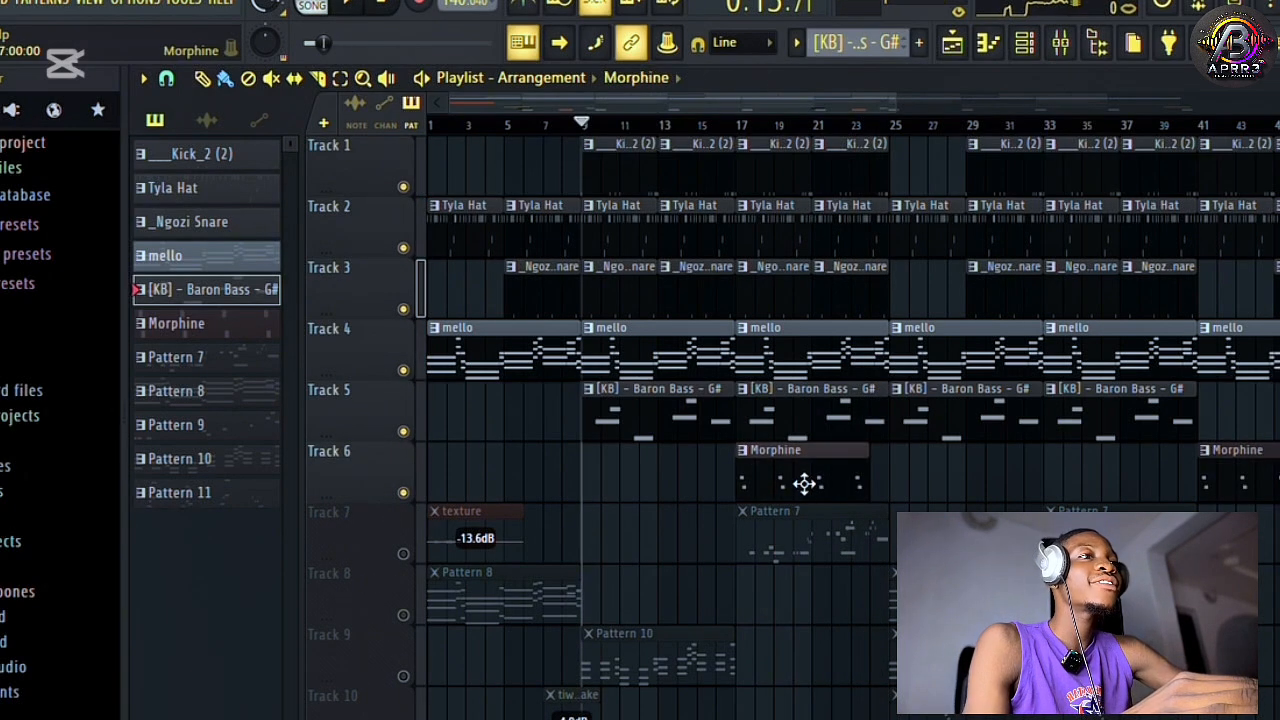
pyautogui.click(741, 126)
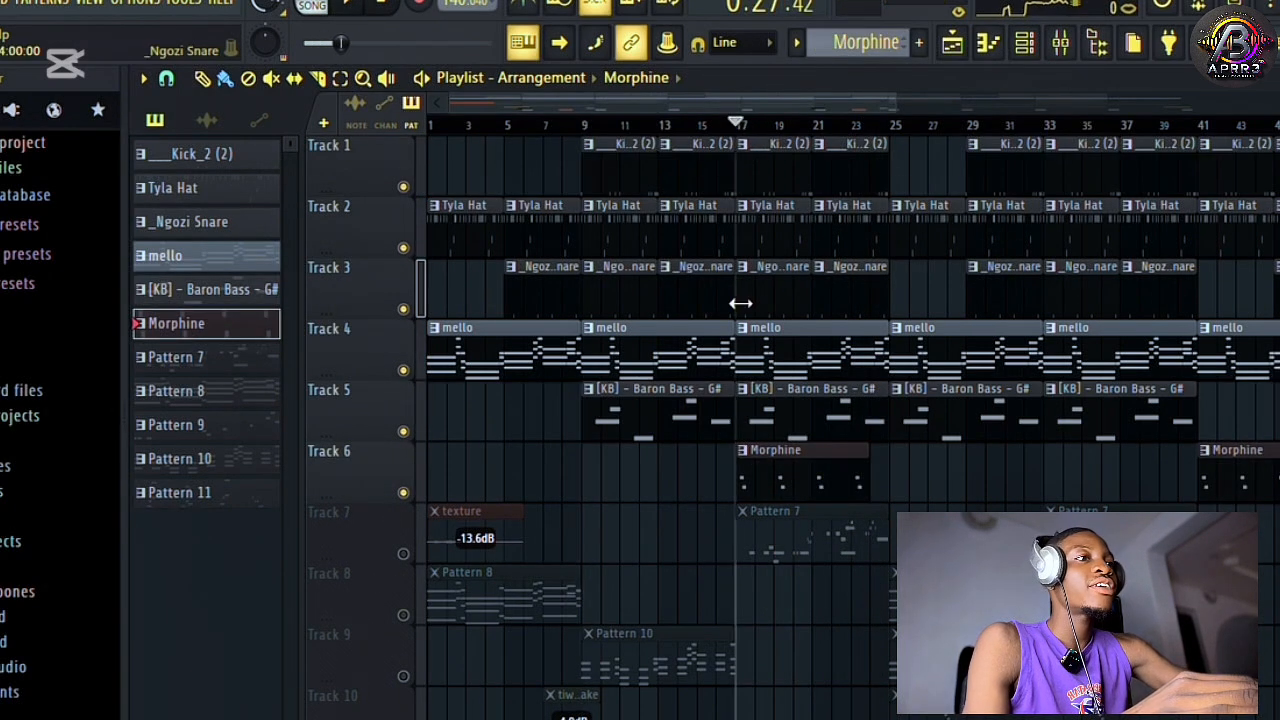
pyautogui.click(1024, 42)
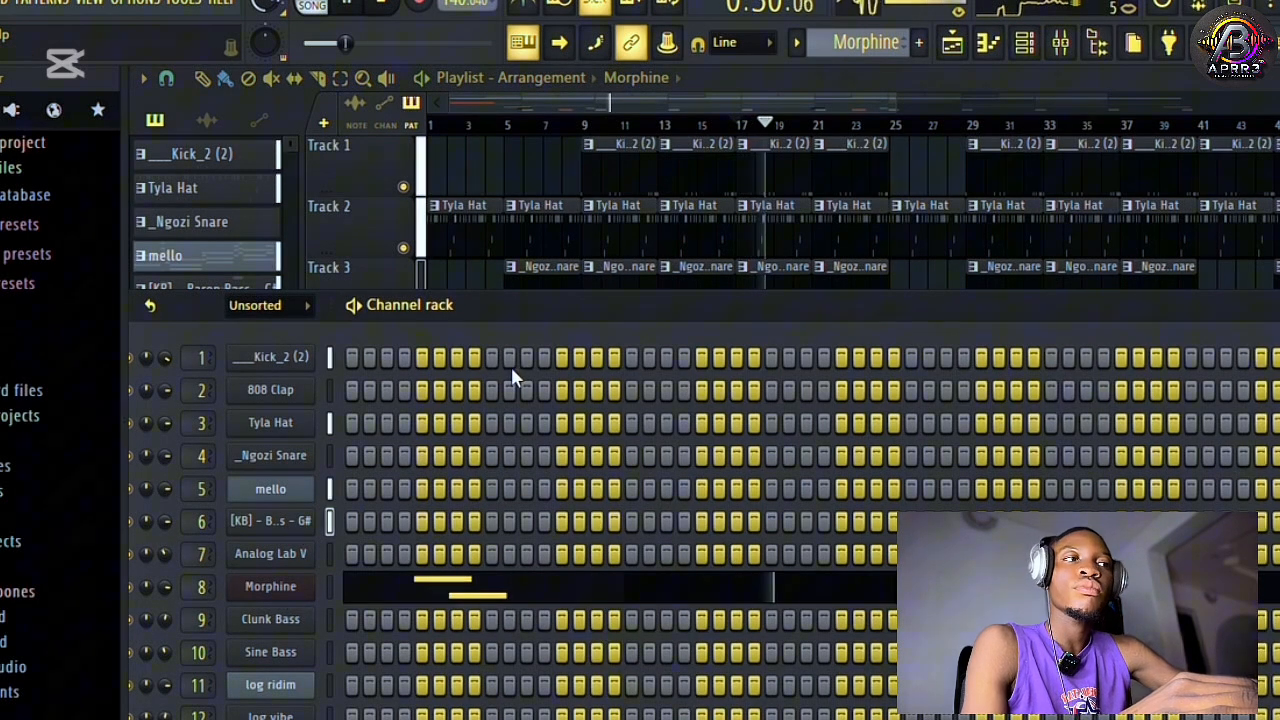
pyautogui.rightClick(285, 586)
pyautogui.click(434, 446)
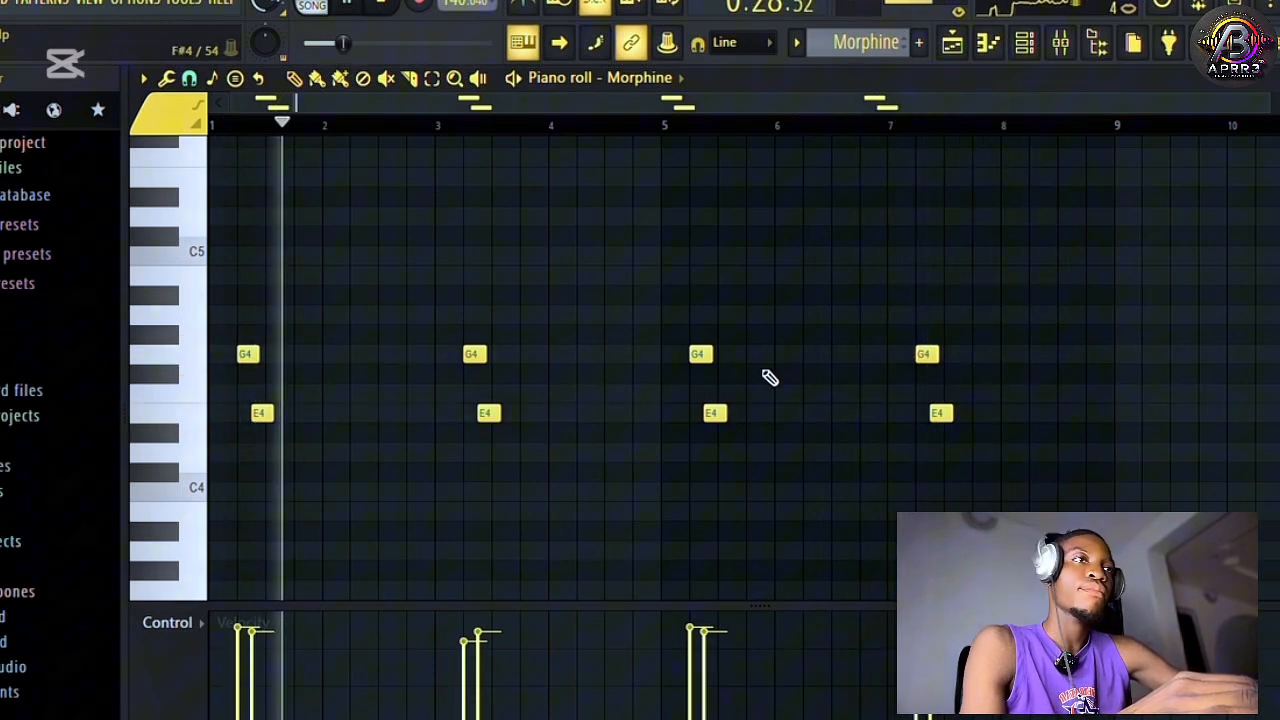
pyautogui.press('space')
# Open the Morphine channel's instrument and inspect its STR Acoustic Guitar NUC program in the Strings bank of the presets library.
pyautogui.click(1062, 44)
pyautogui.click(1030, 44)
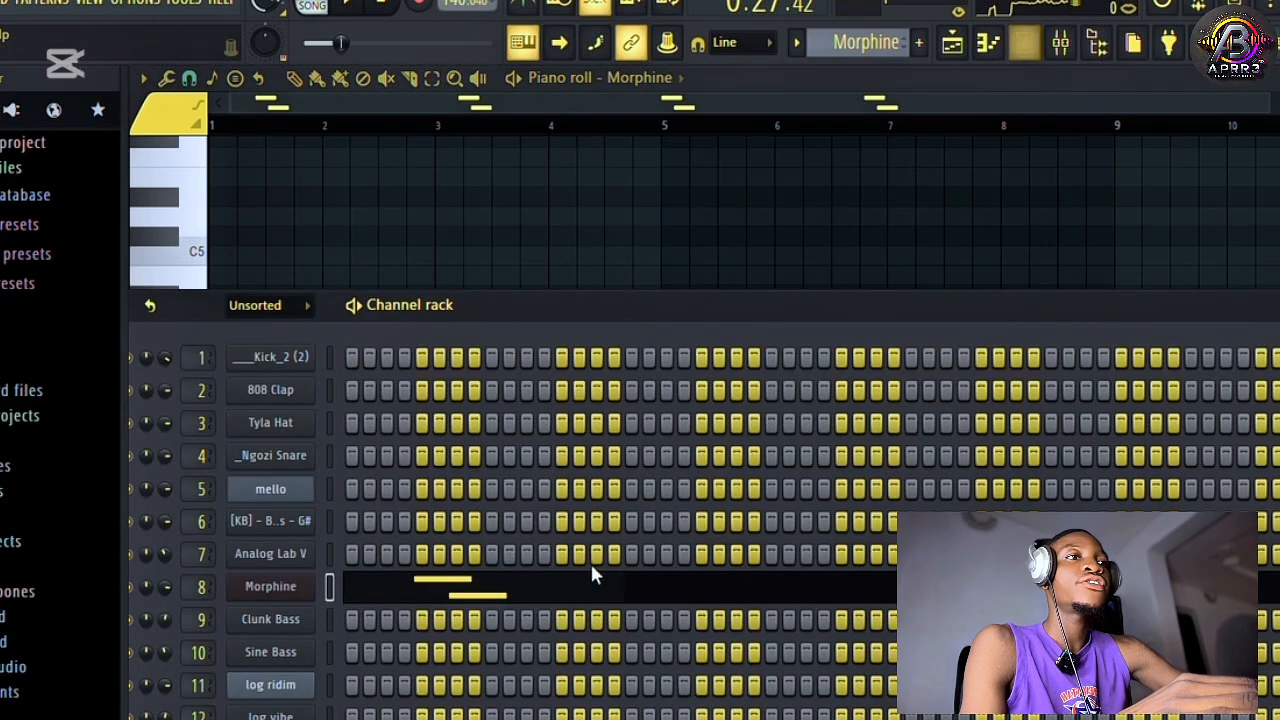
pyautogui.click(272, 588)
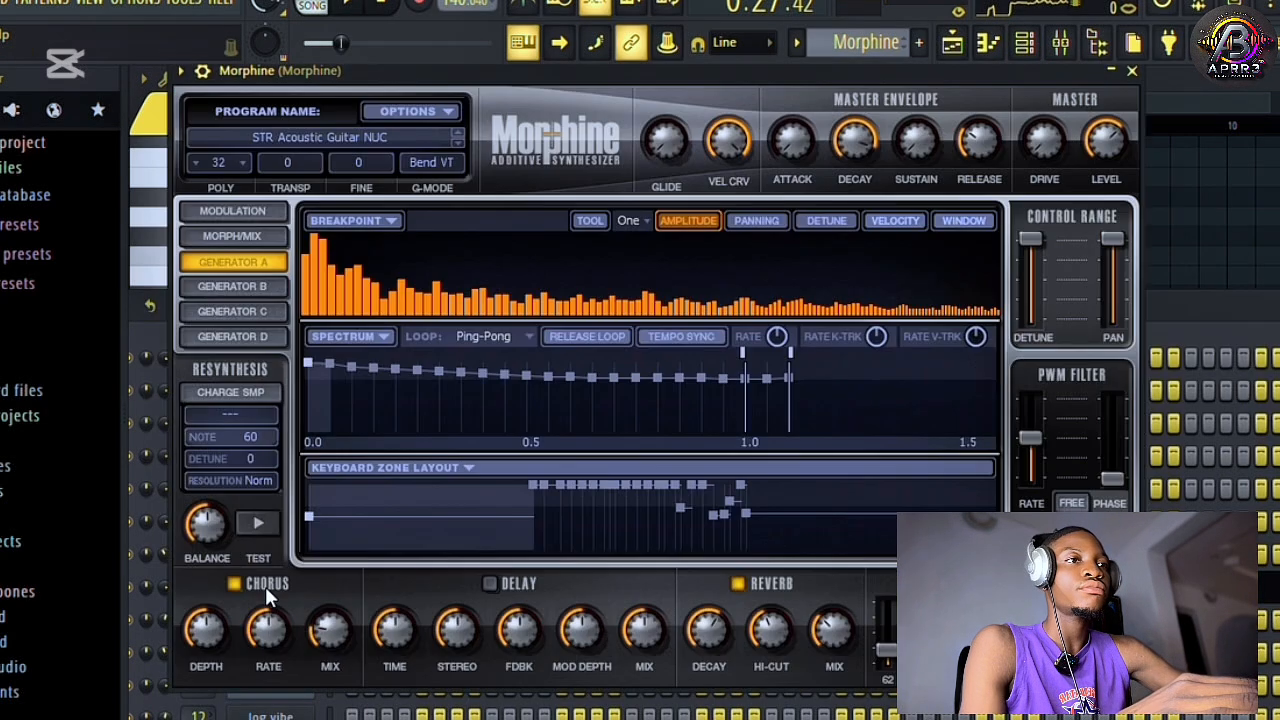
pyautogui.click(422, 130)
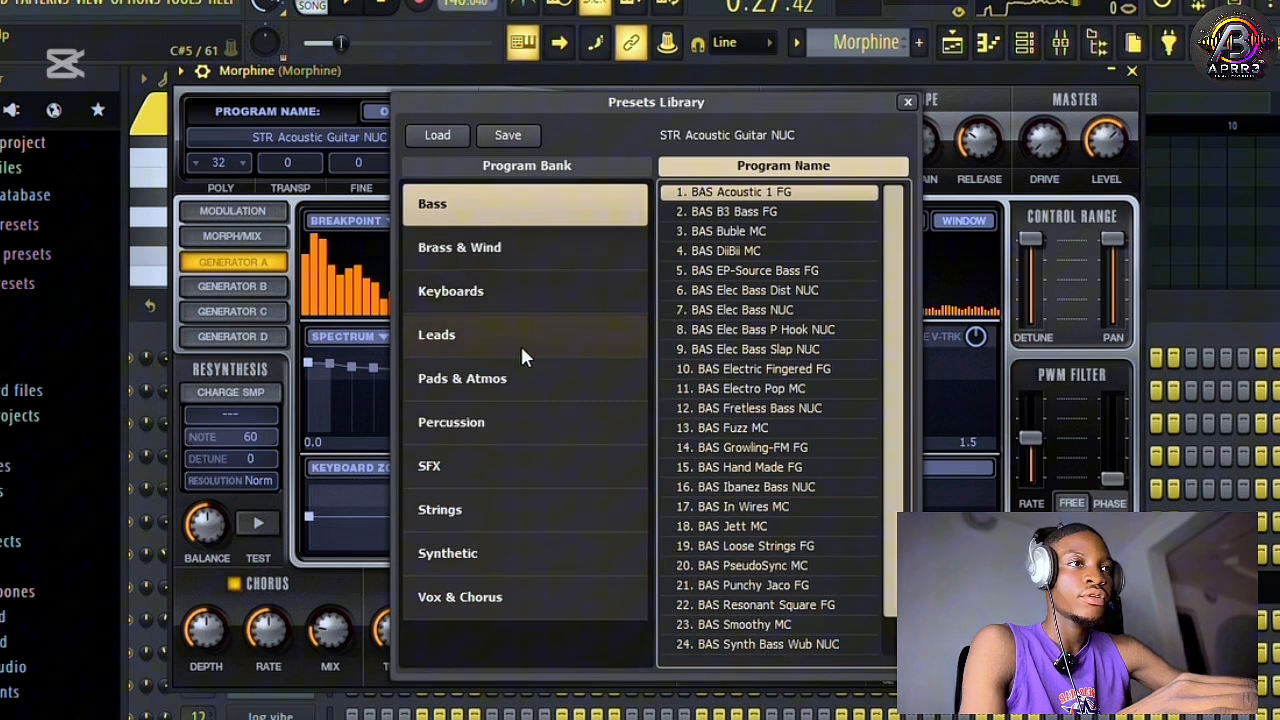
pyautogui.click(441, 515)
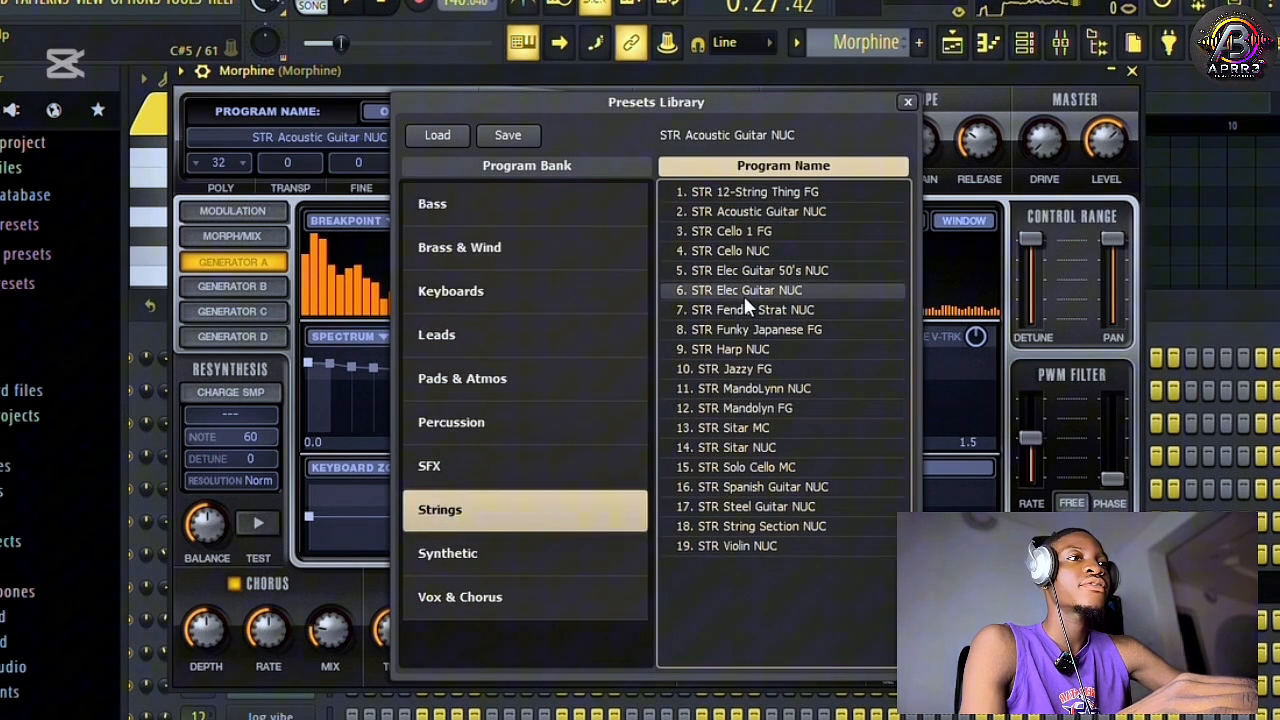
pyautogui.click(1132, 72)
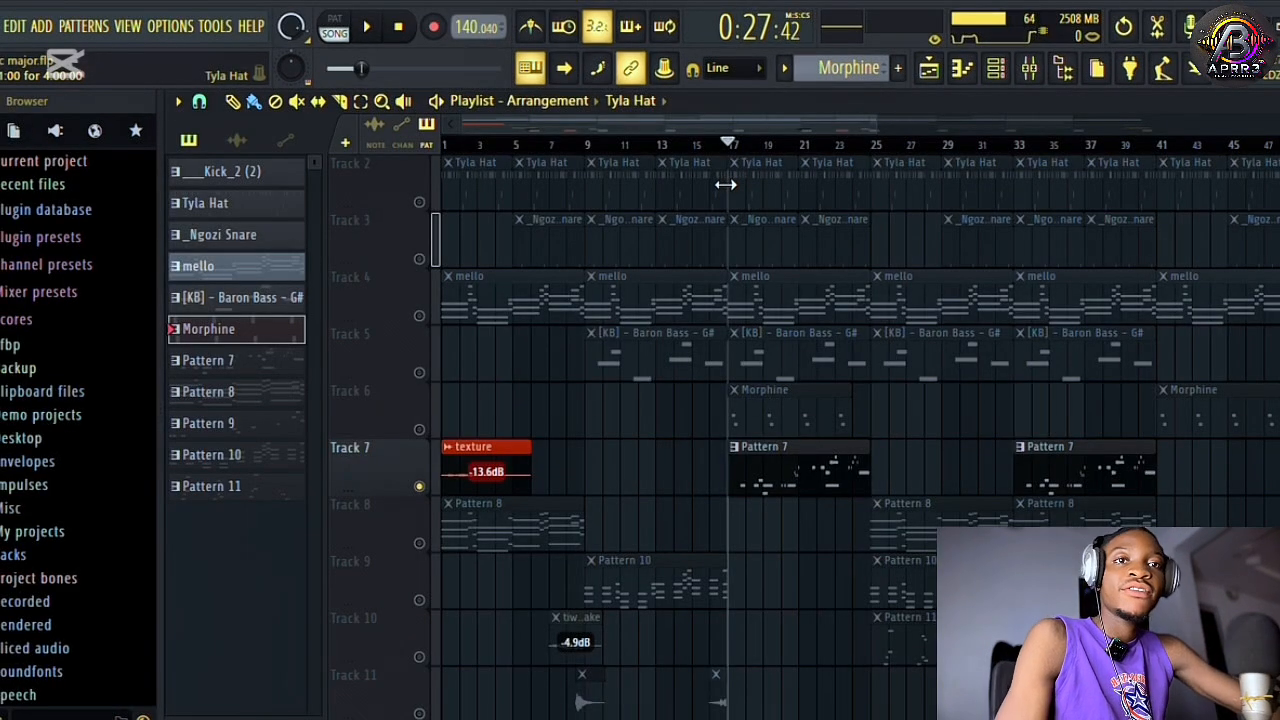
# Play the soloed Track 7 from bar 17 and examine which channels Pattern 7 uses in the channel rack.
pyautogui.press('space')
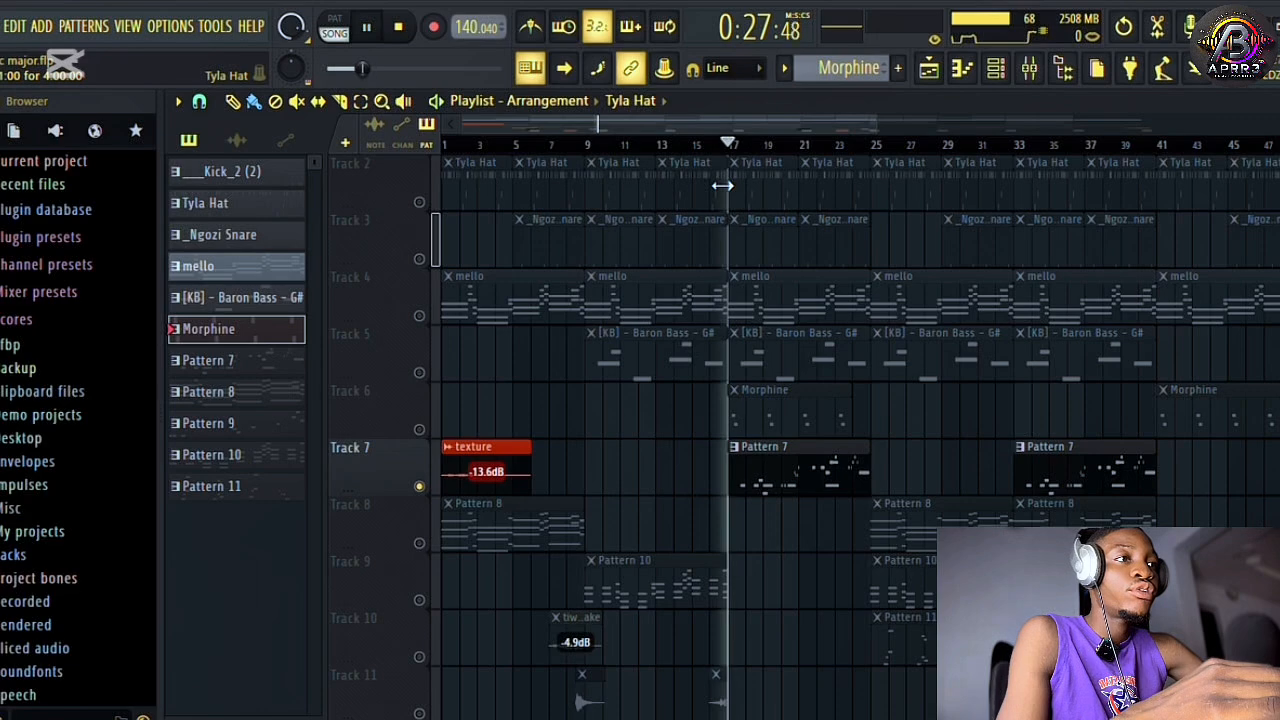
pyautogui.click(795, 474)
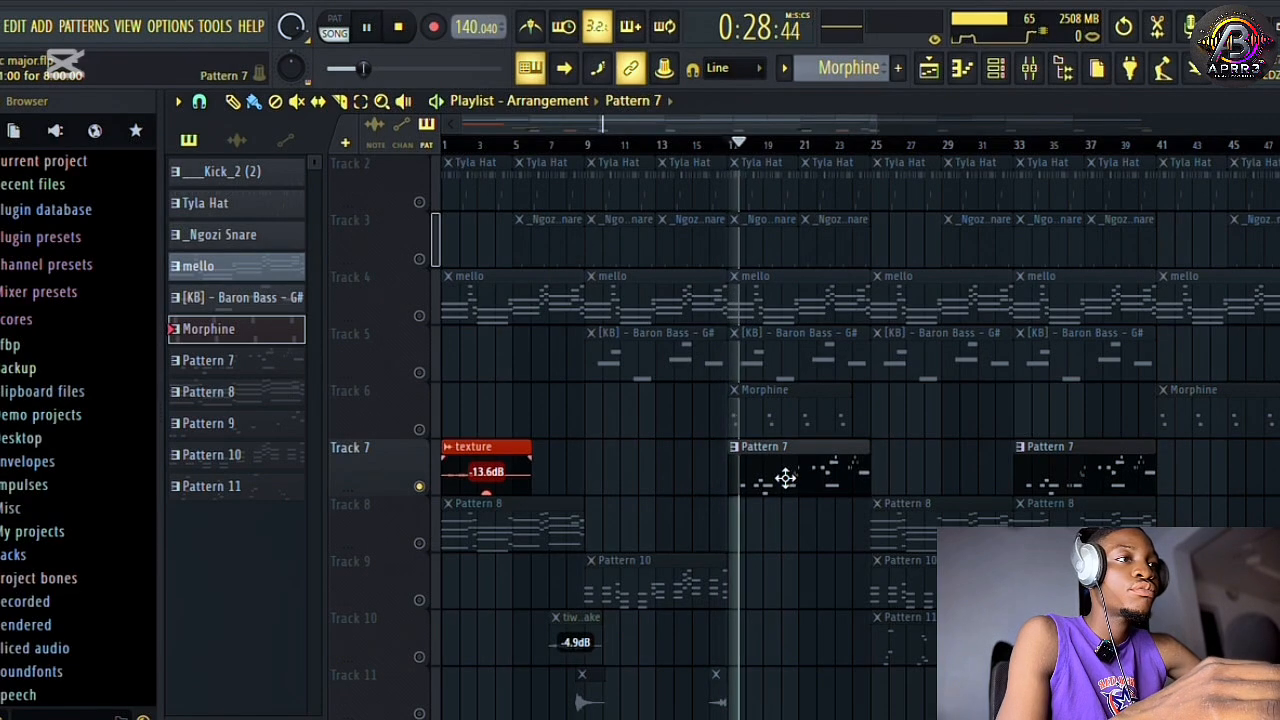
pyautogui.click(998, 72)
pyautogui.moveTo(676, 313); pyautogui.dragTo(678, 190)
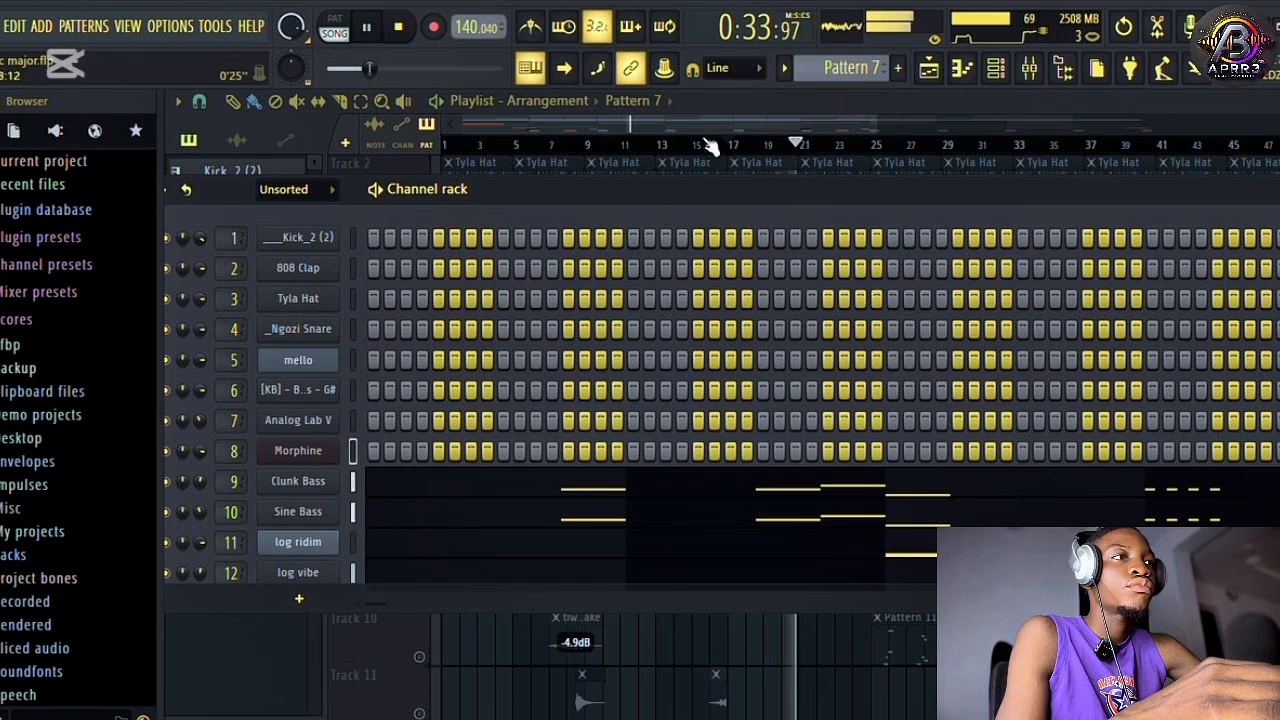
pyautogui.scroll(-4, 385, 470)
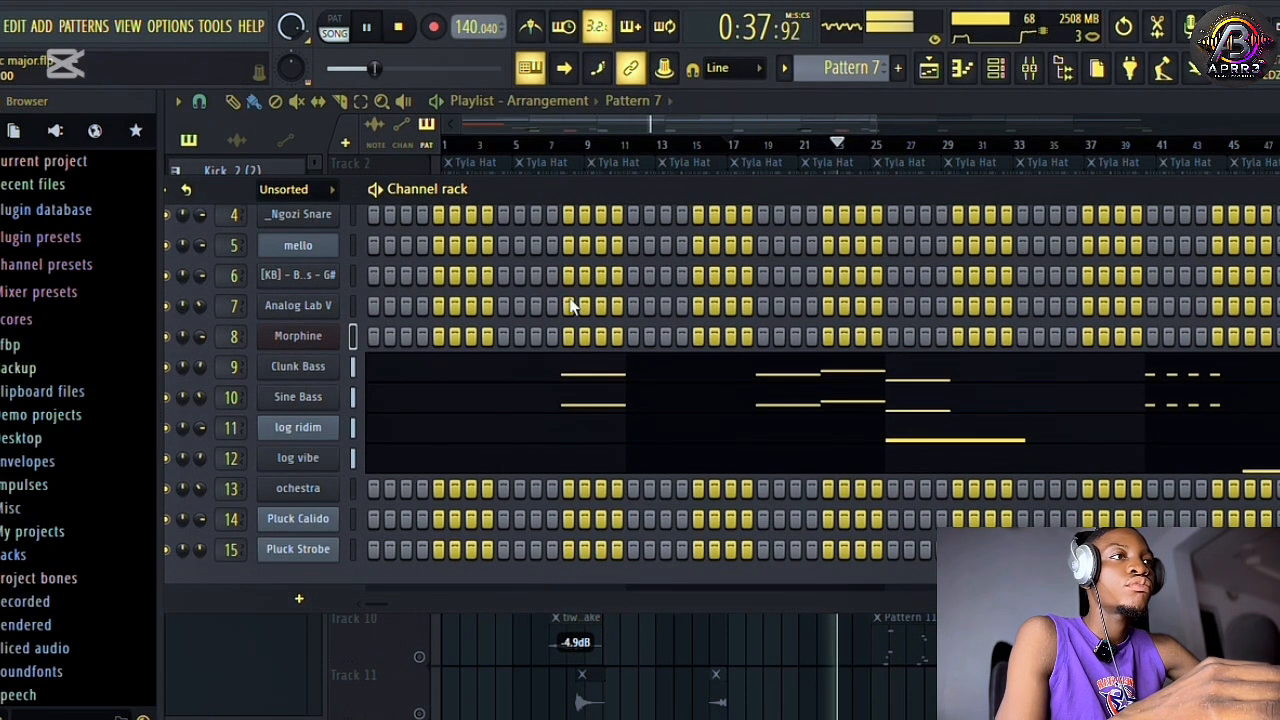
pyautogui.scroll(1, 327, 482)
# Inspect the Clunk Bass and Sine Bass notes of Pattern 7 in the piano roll during playback.
pyautogui.rightClick(318, 386)
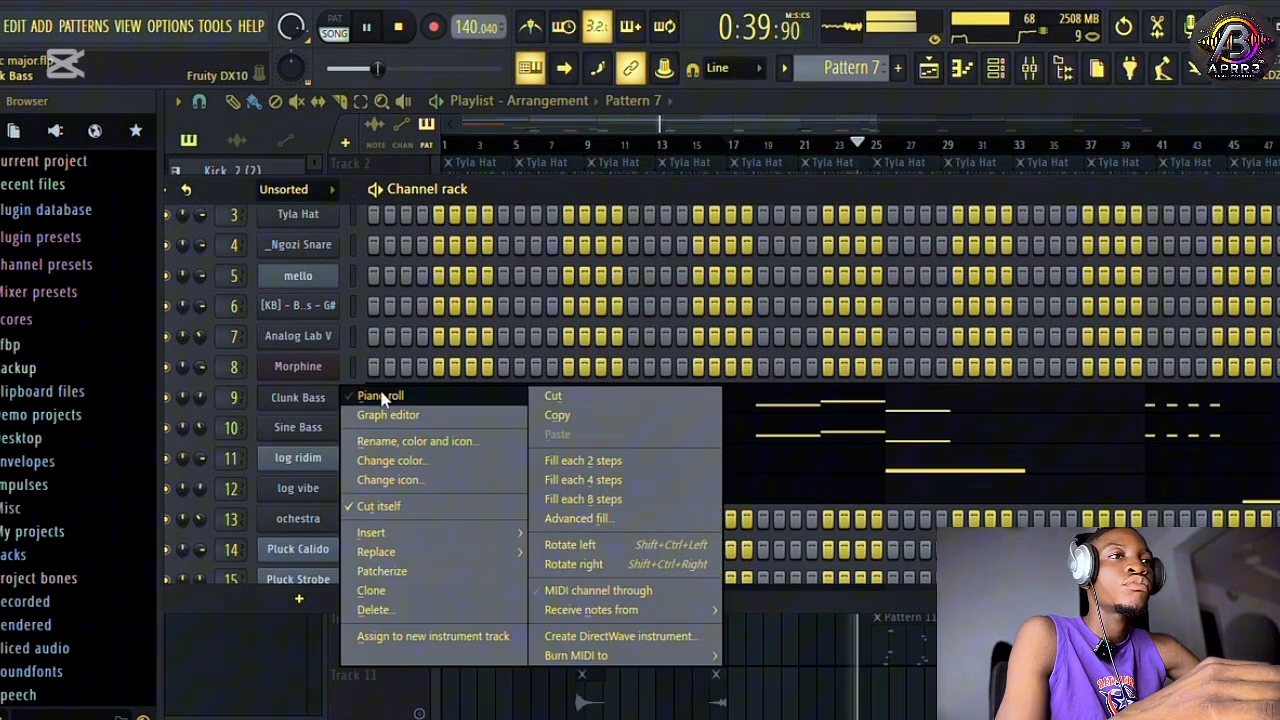
pyautogui.click(376, 395)
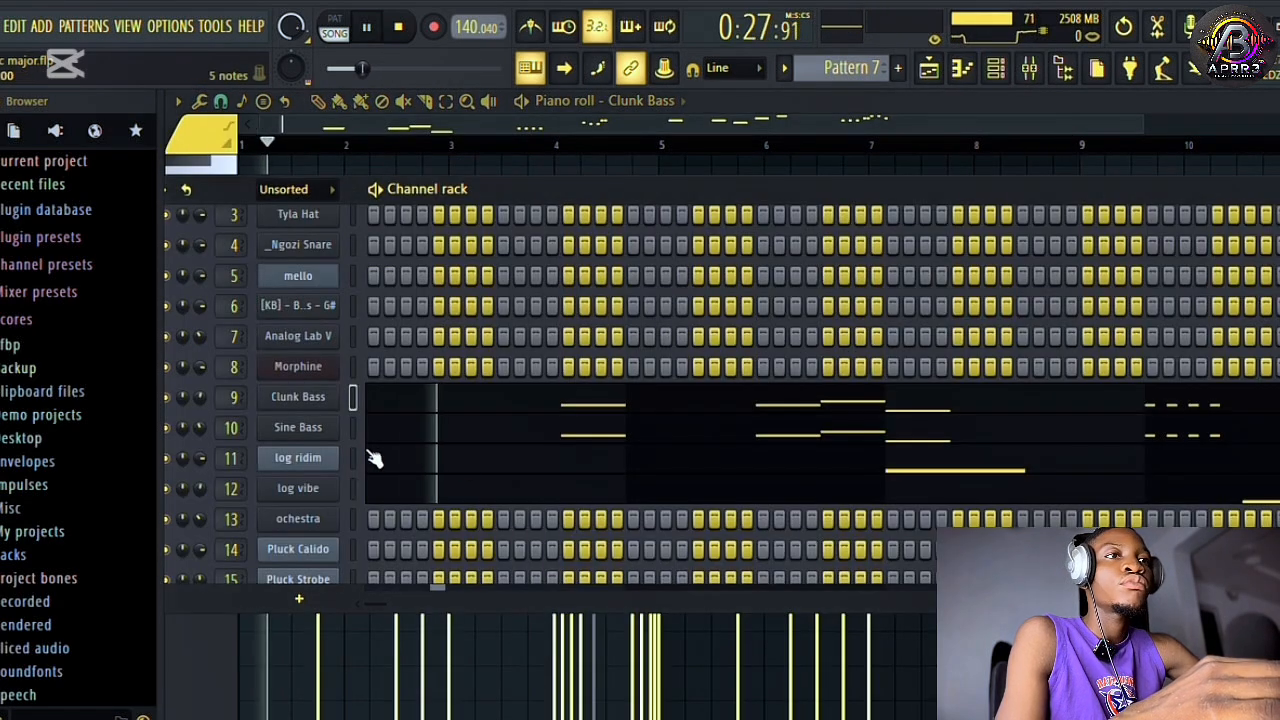
pyautogui.rightClick(338, 418)
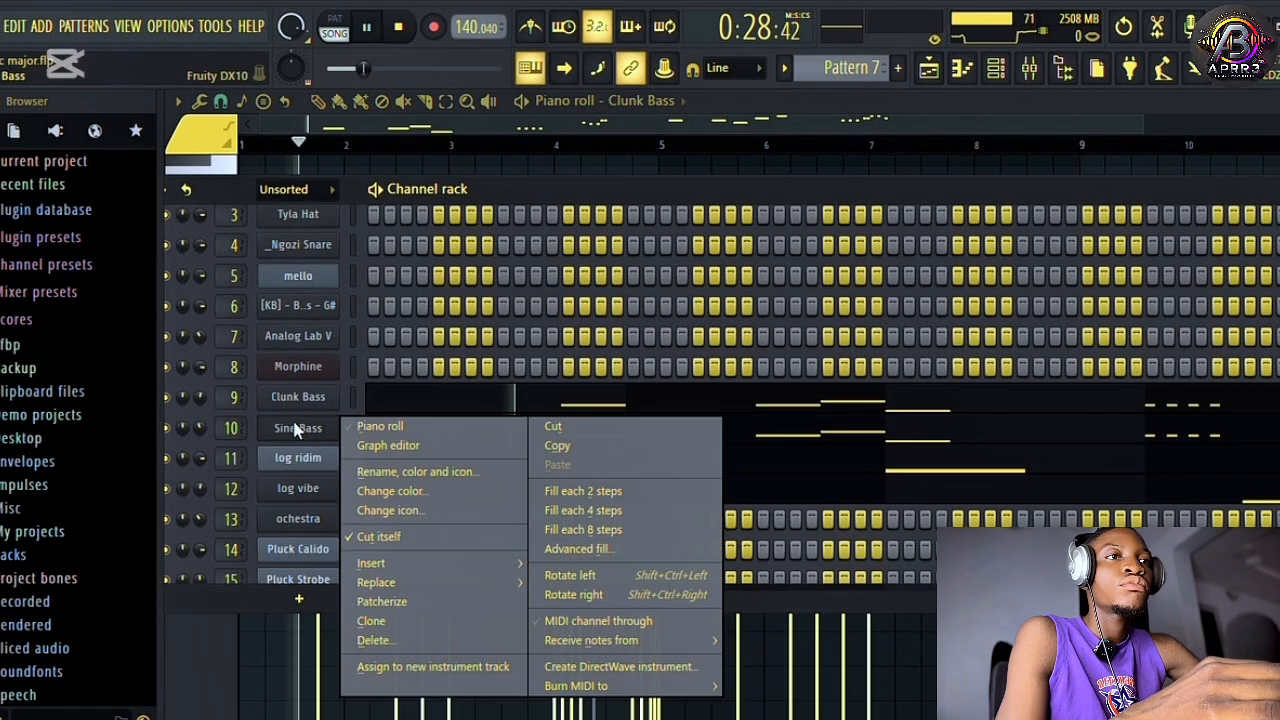
pyautogui.click(400, 426)
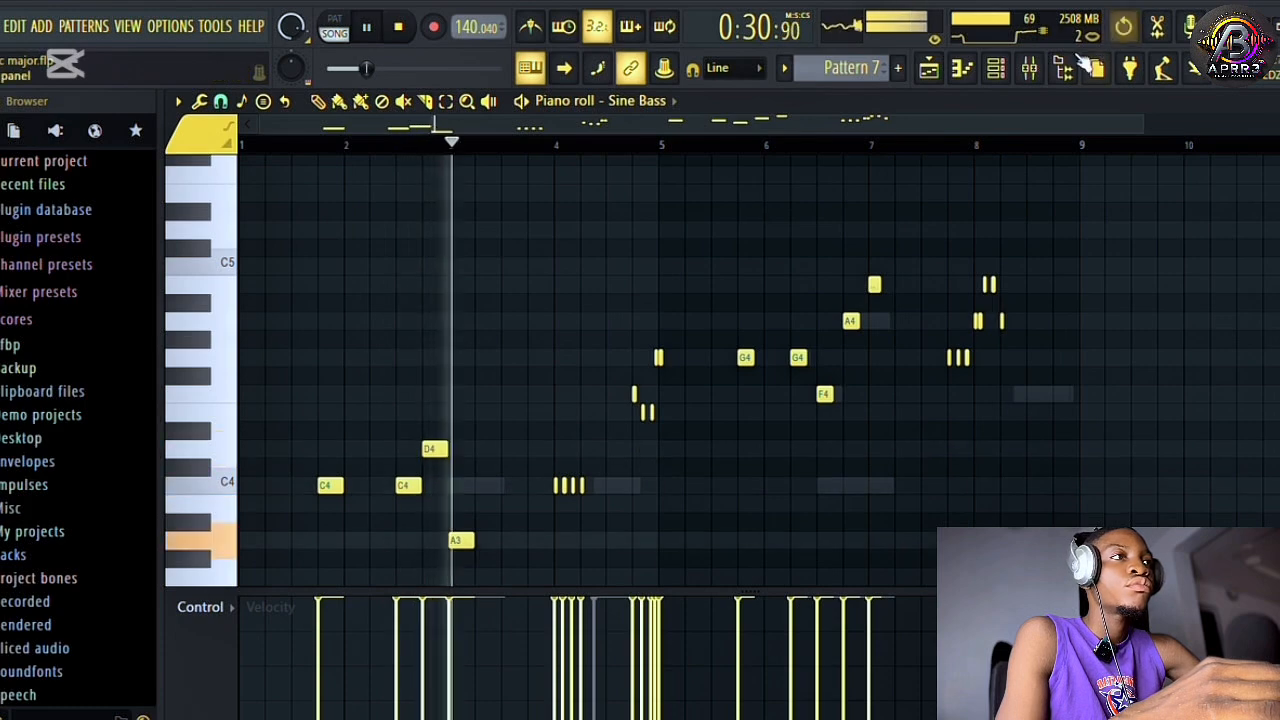
# Inspect the log ridim and log vibe notes of Pattern 7 in the piano roll during playback.
pyautogui.click(995, 68)
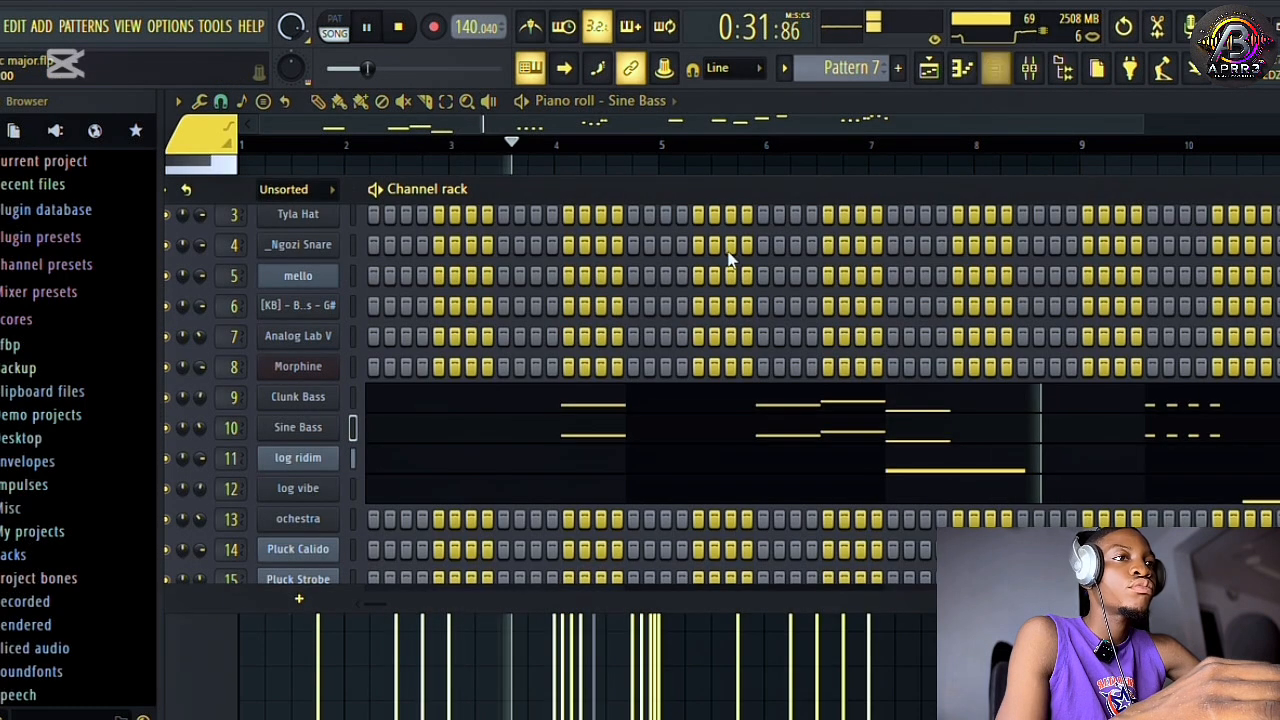
pyautogui.rightClick(320, 460)
pyautogui.click(384, 443)
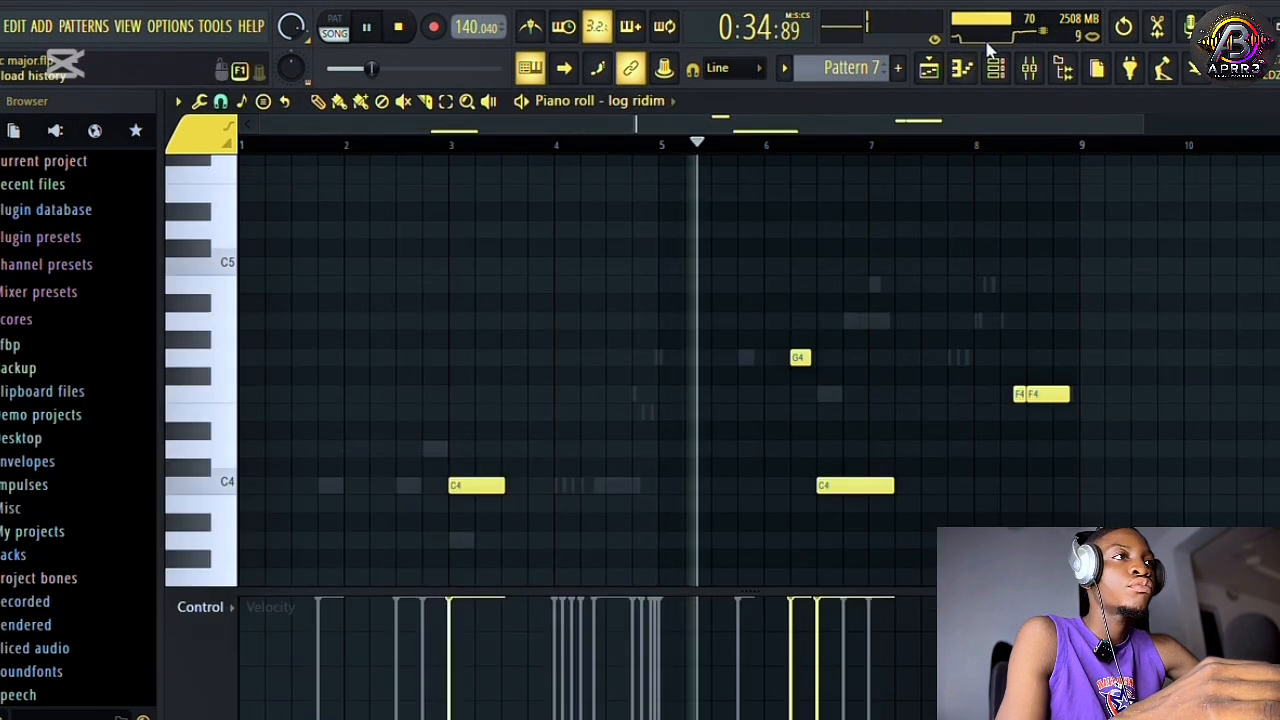
pyautogui.click(995, 68)
pyautogui.rightClick(313, 486)
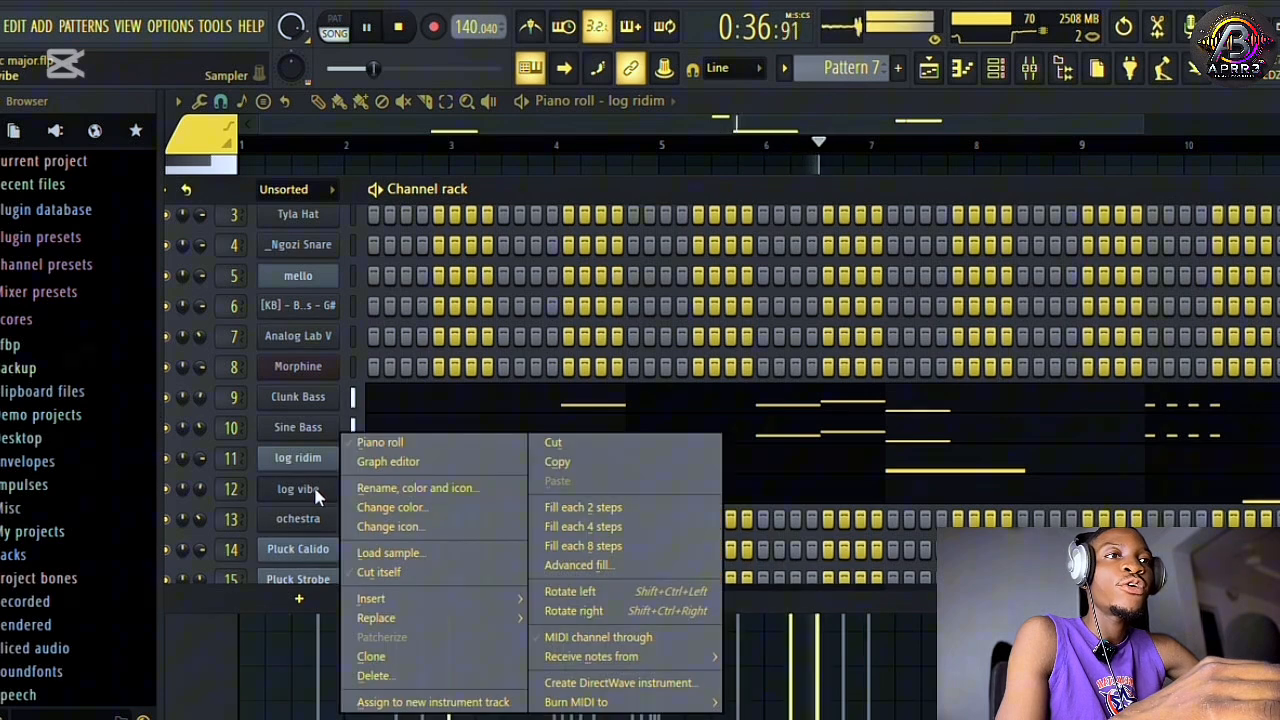
pyautogui.click(384, 443)
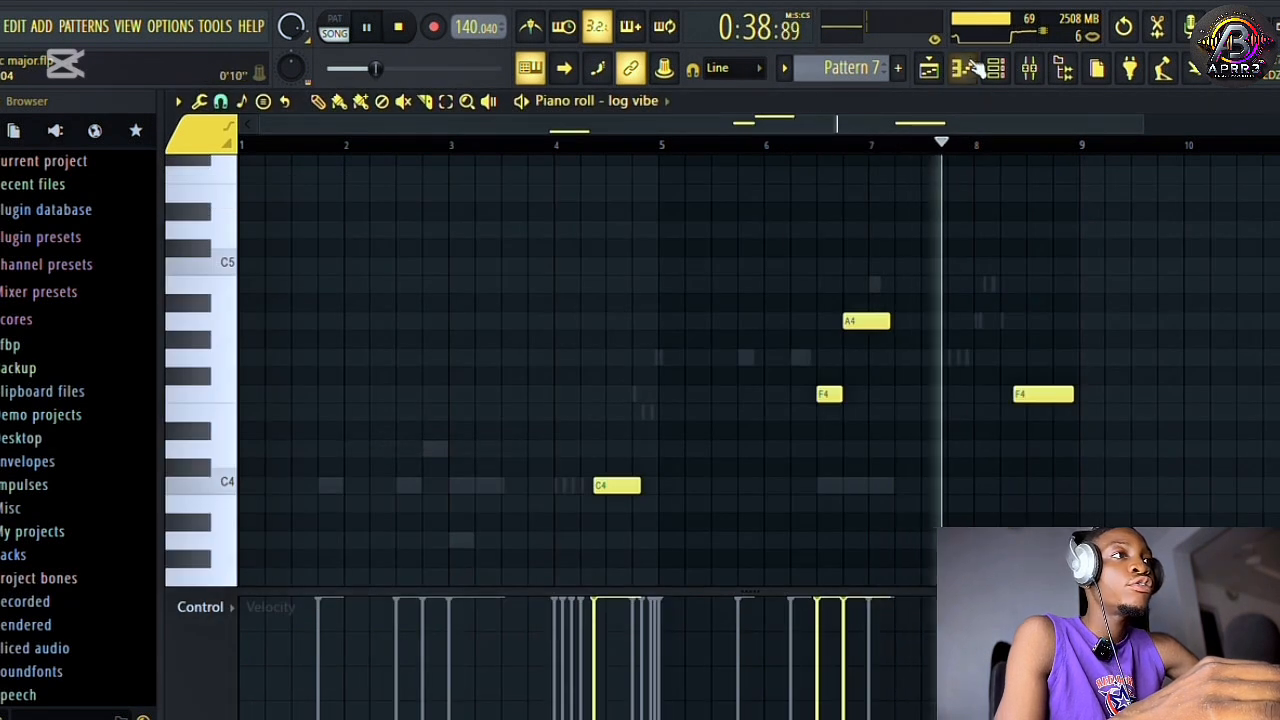
# Unmute Tracks 1 to 6 in the playlist and play them together with Track 7 from bar 17.
pyautogui.click(929, 68)
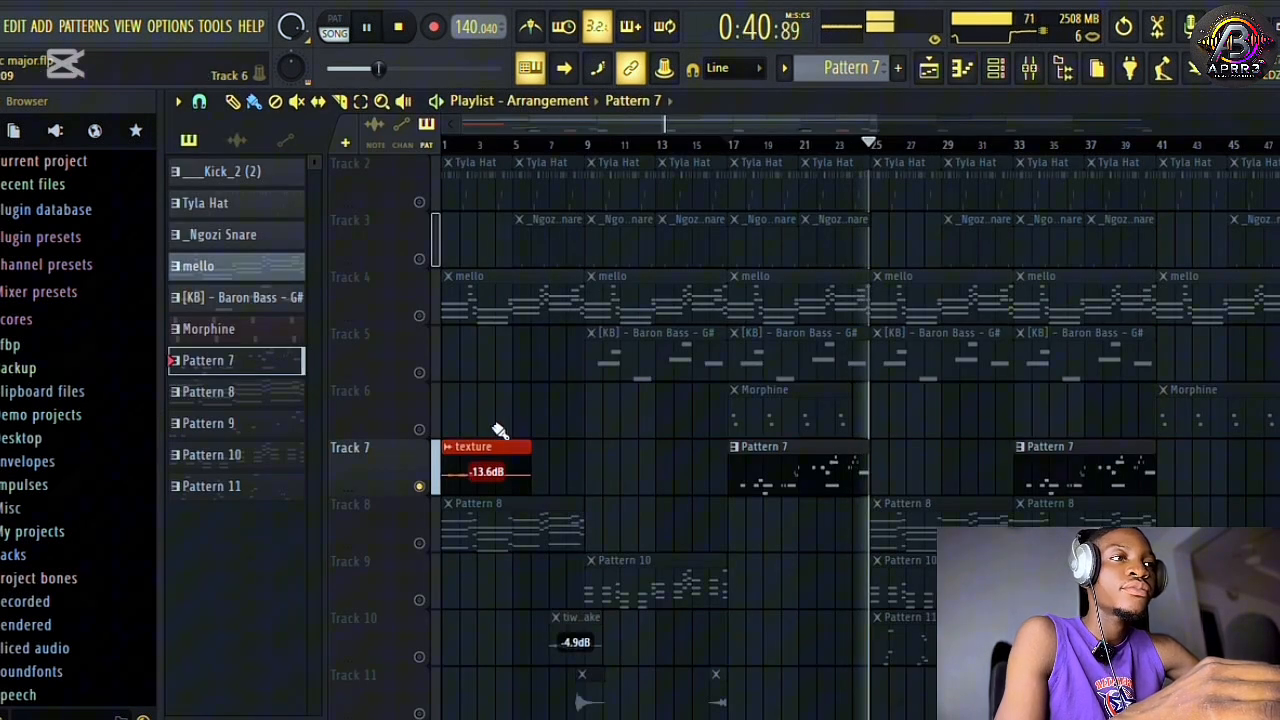
pyautogui.click(419, 430)
pyautogui.press('space')
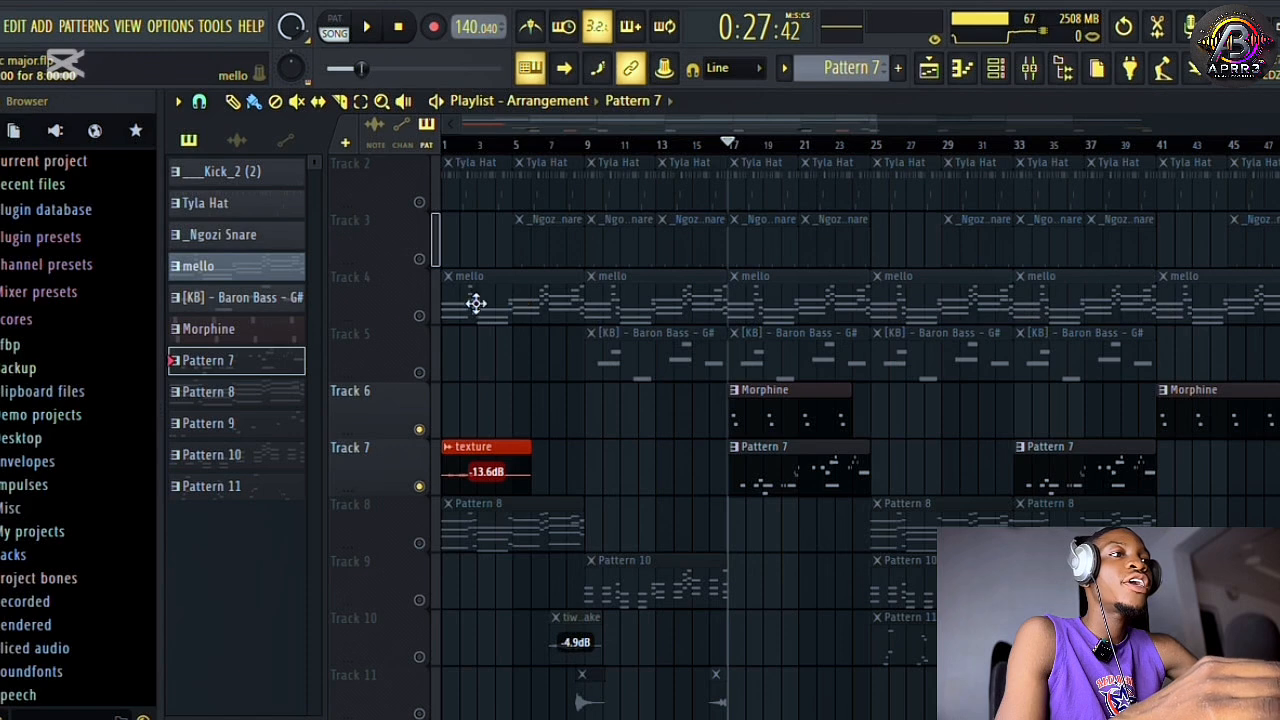
pyautogui.click(420, 374)
pyautogui.click(419, 317)
pyautogui.click(419, 260)
pyautogui.scroll(1, 425, 275)
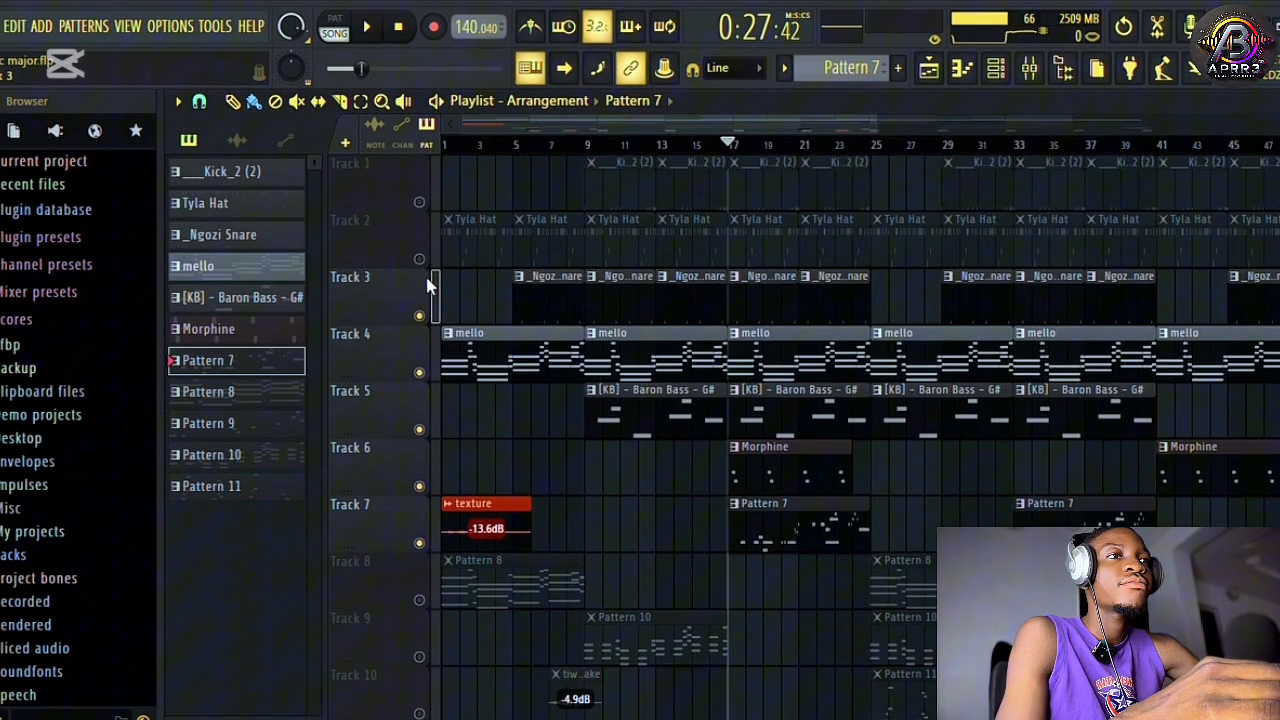
pyautogui.click(419, 259)
pyautogui.click(419, 202)
pyautogui.press('space')
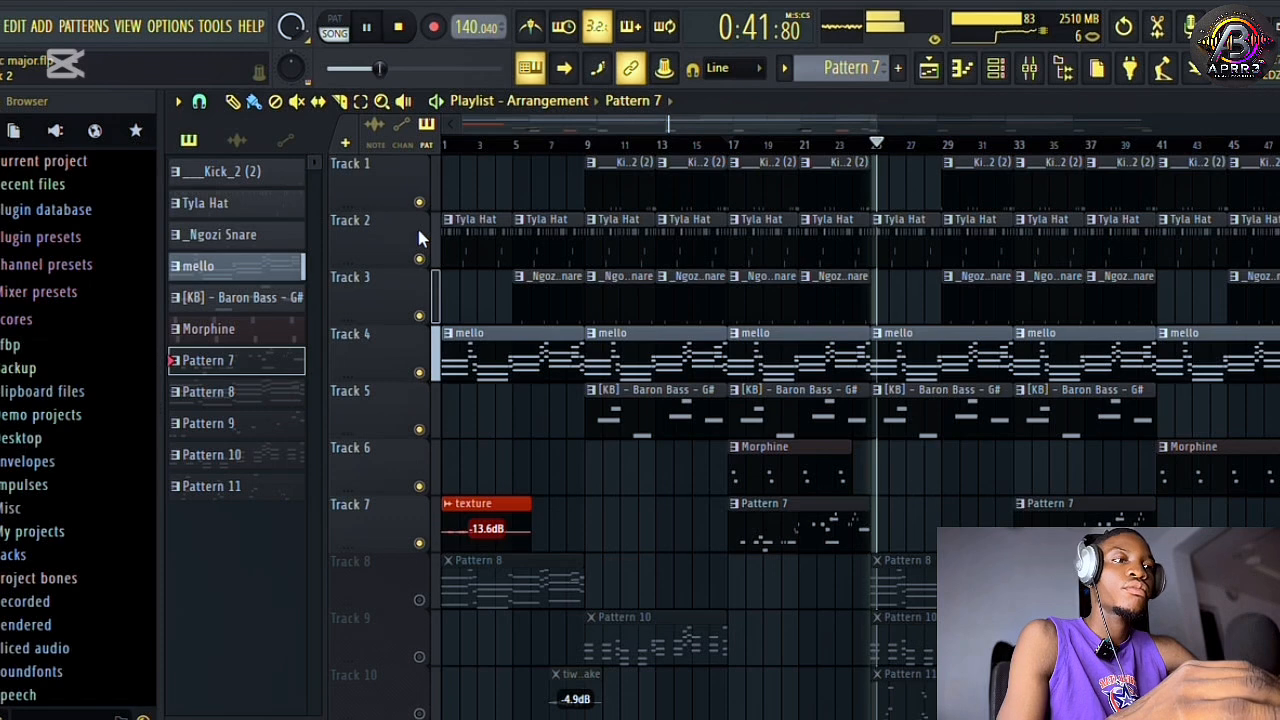
pyautogui.press('space')
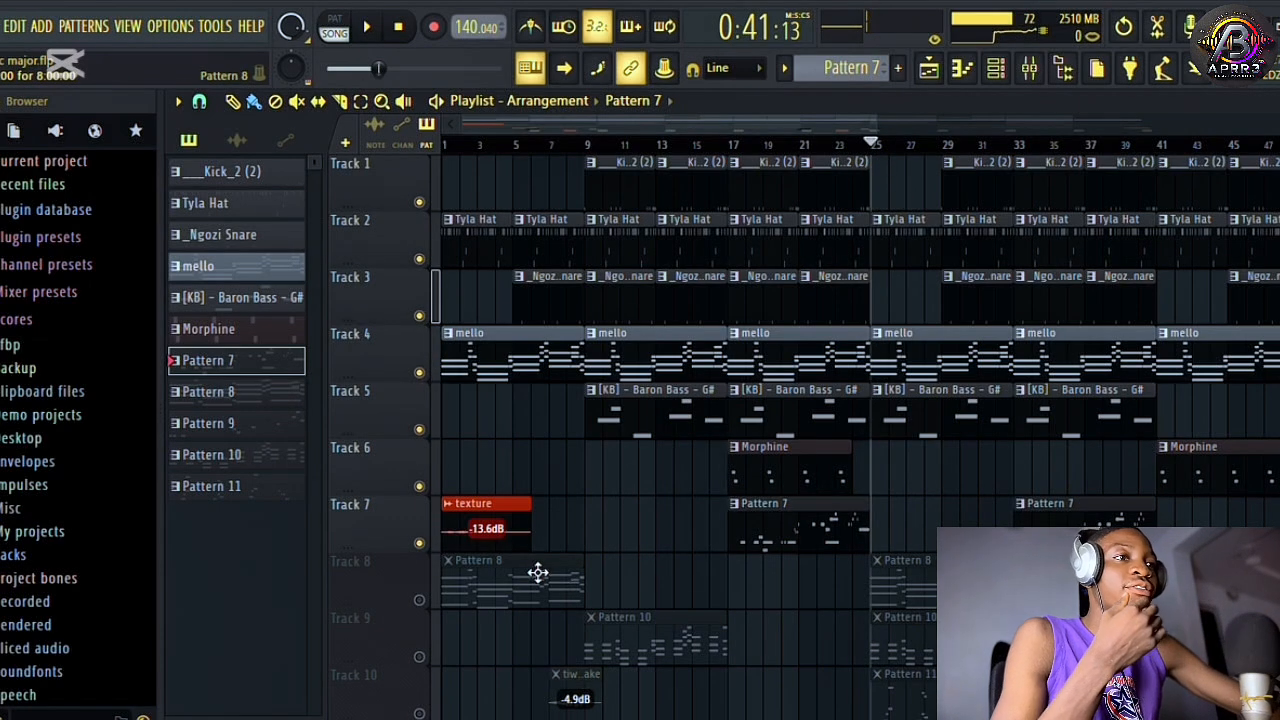
# Solo Track 8 and play Pattern 8 from bar 25 with its channels shown in the channel rack.
pyautogui.rightClick(420, 601)
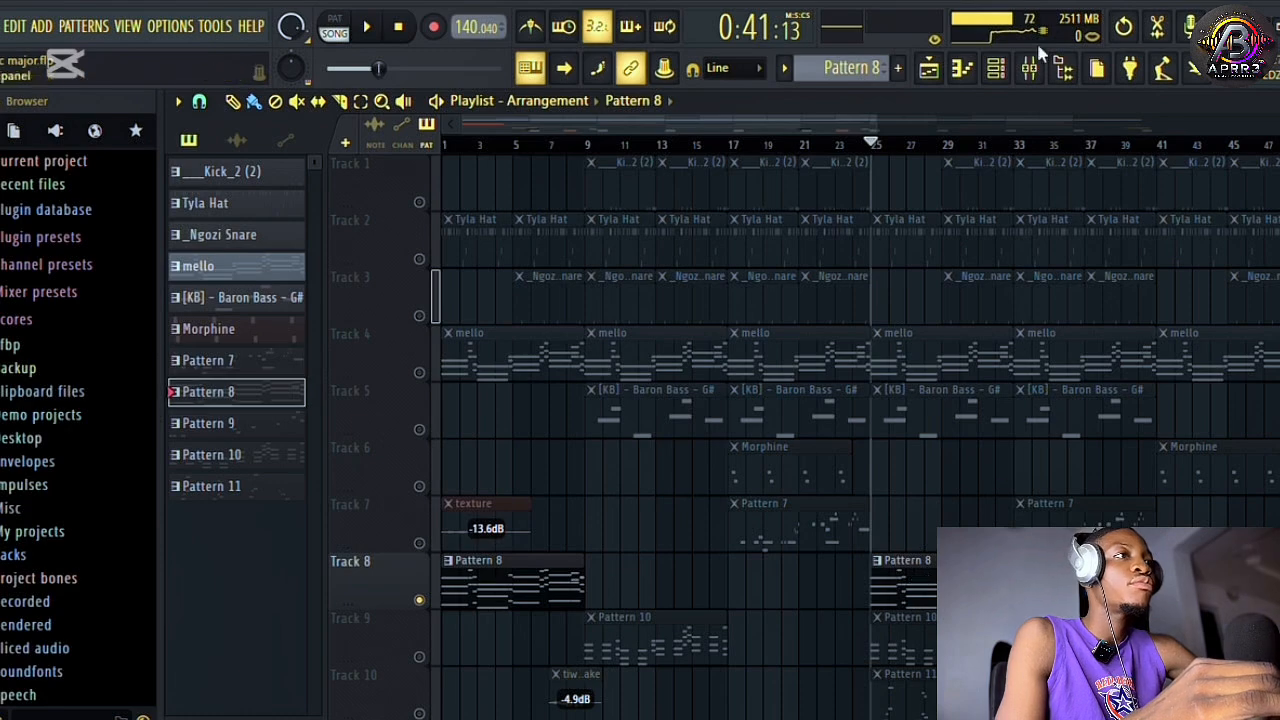
pyautogui.click(1000, 72)
pyautogui.press('space')
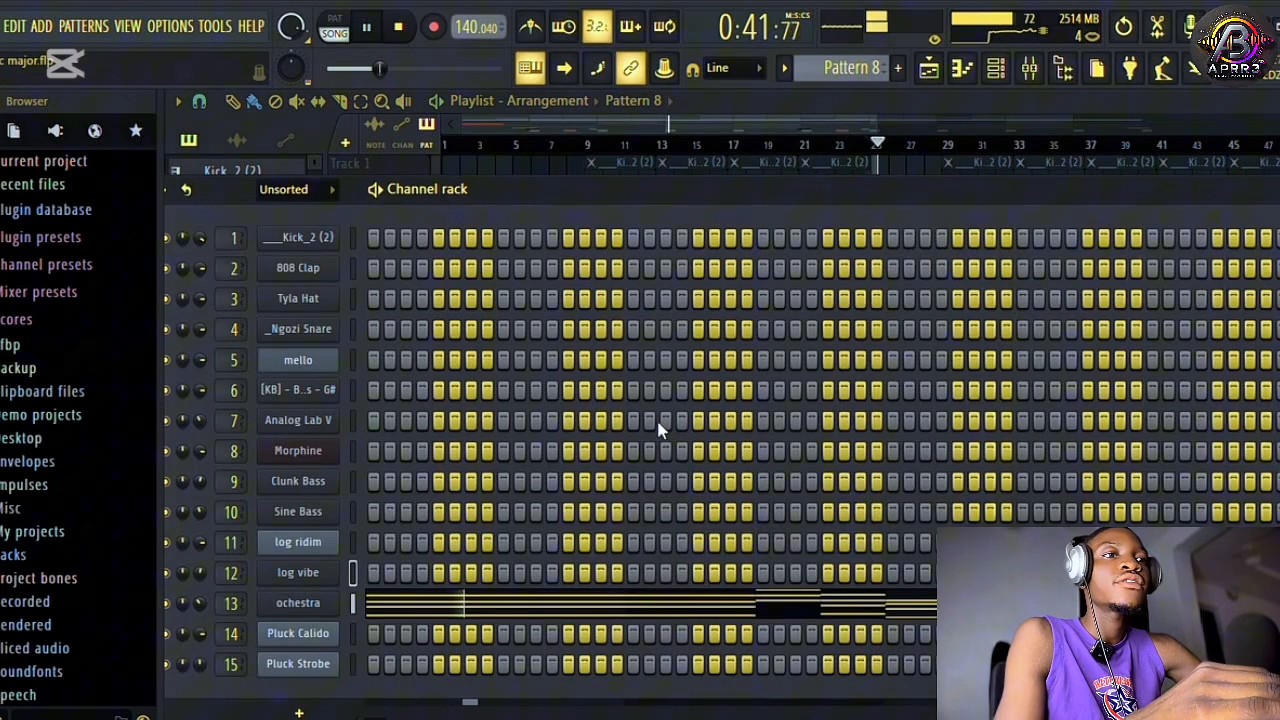
# Inspect the ochestra channel's chord notes in the piano roll, with the full eight bars in view.
pyautogui.rightClick(316, 612)
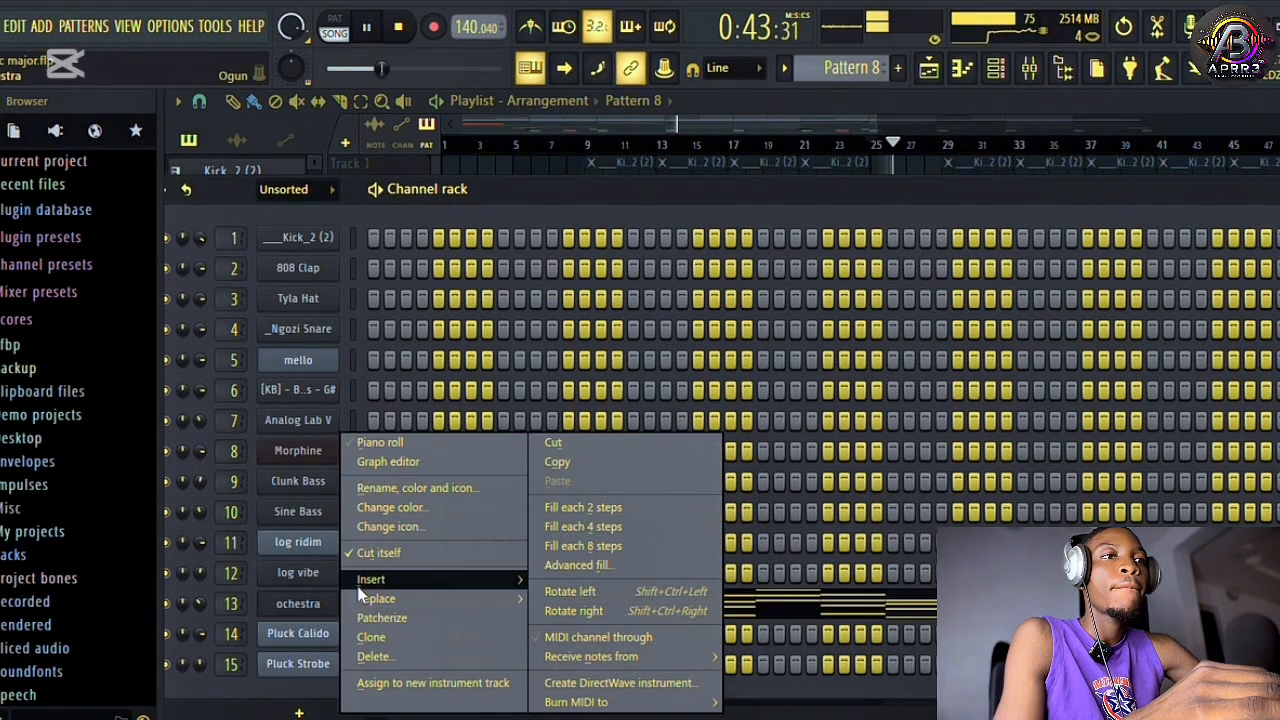
pyautogui.click(400, 443)
pyautogui.scroll(3, 529, 303)
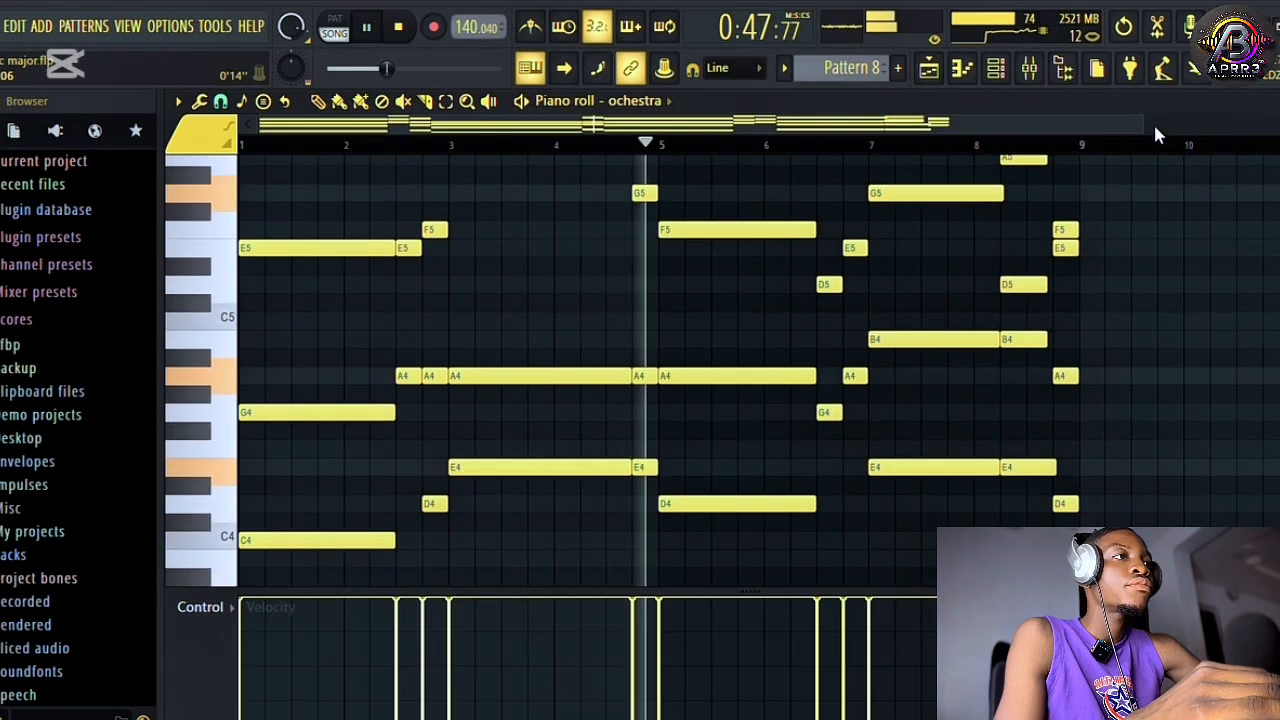
pyautogui.moveTo(1141, 123); pyautogui.dragTo(995, 125)
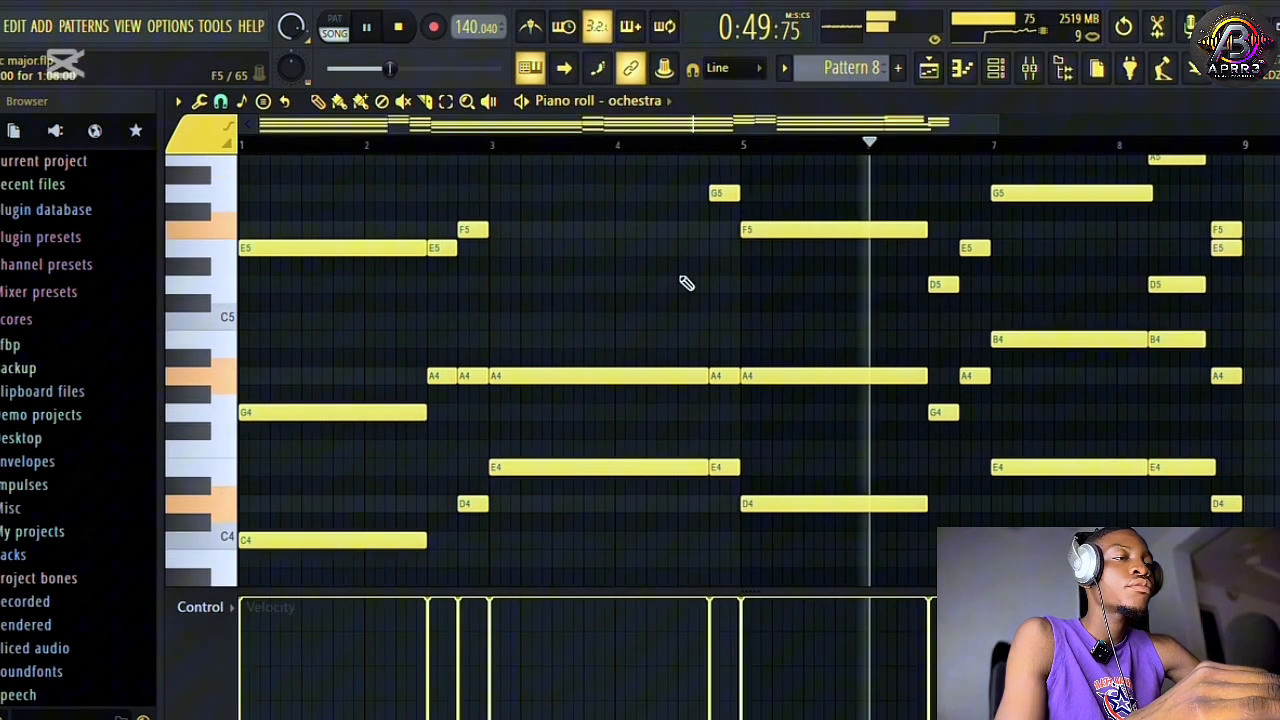
pyautogui.scroll(4, 563, 340)
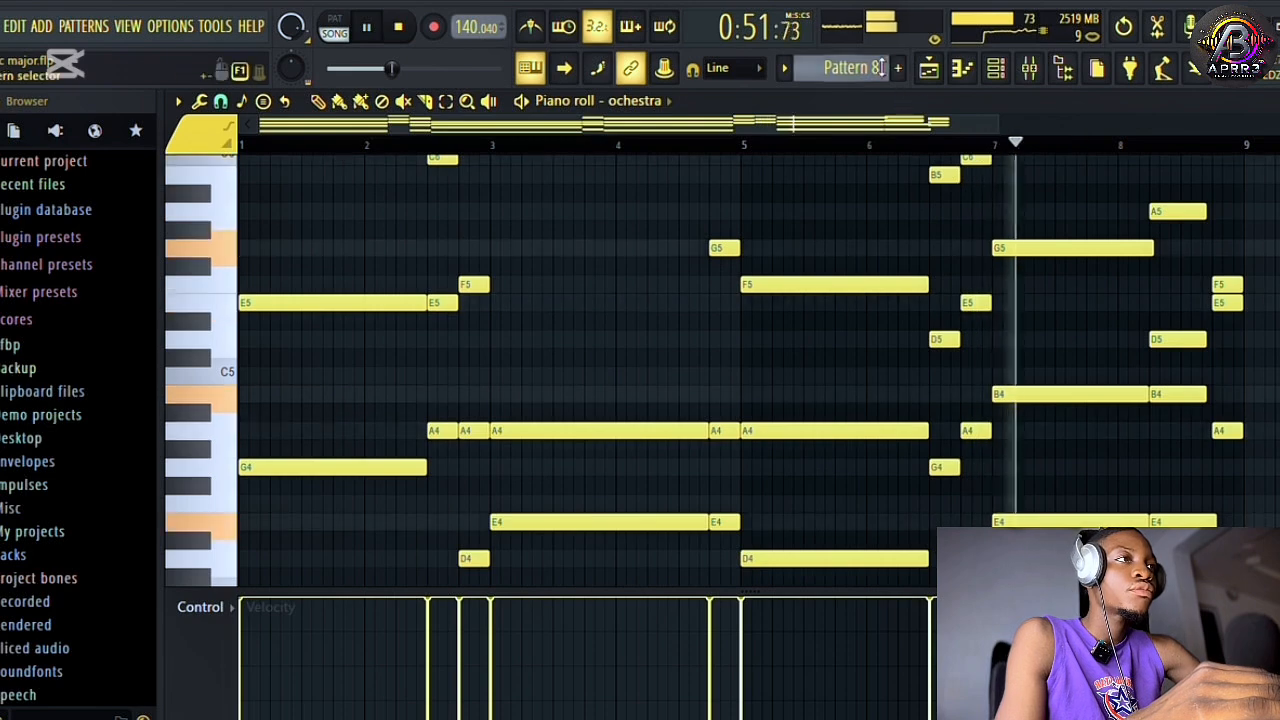
# Return to the channel rack and open the ochestra channel's Ogun instrument to inspect its settings.
pyautogui.click(928, 70)
pyautogui.click(996, 70)
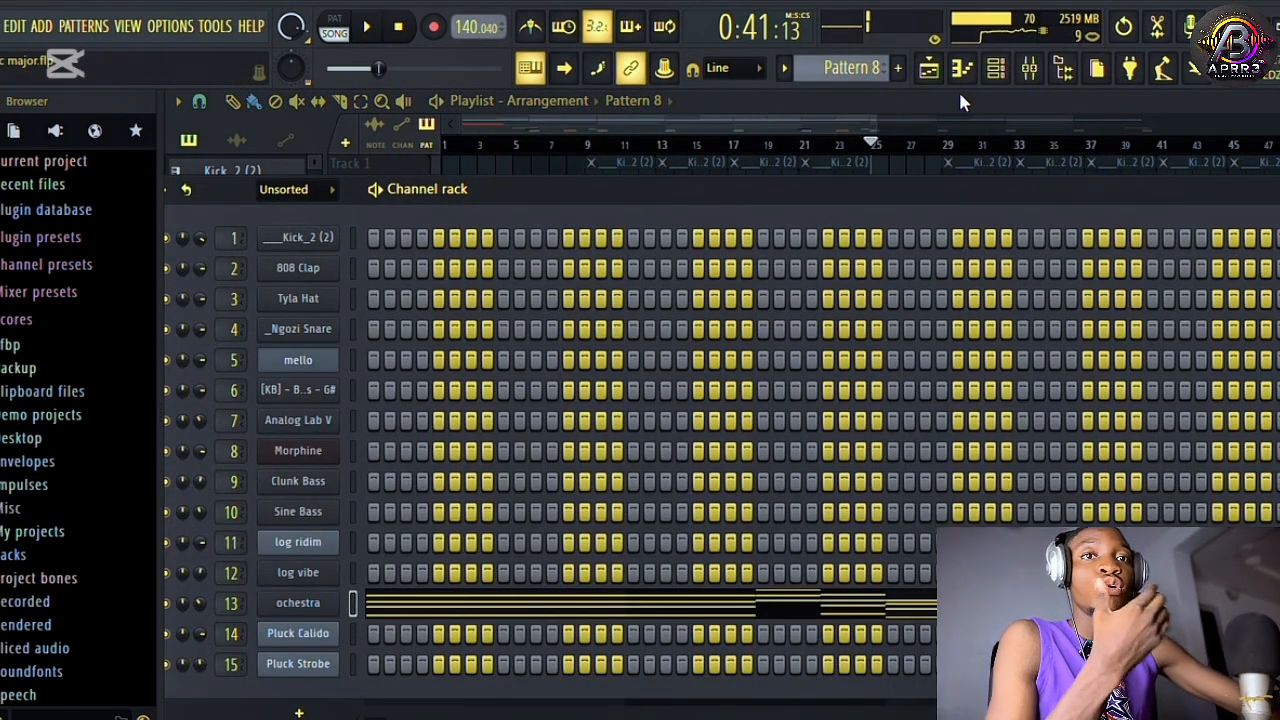
pyautogui.click(298, 603)
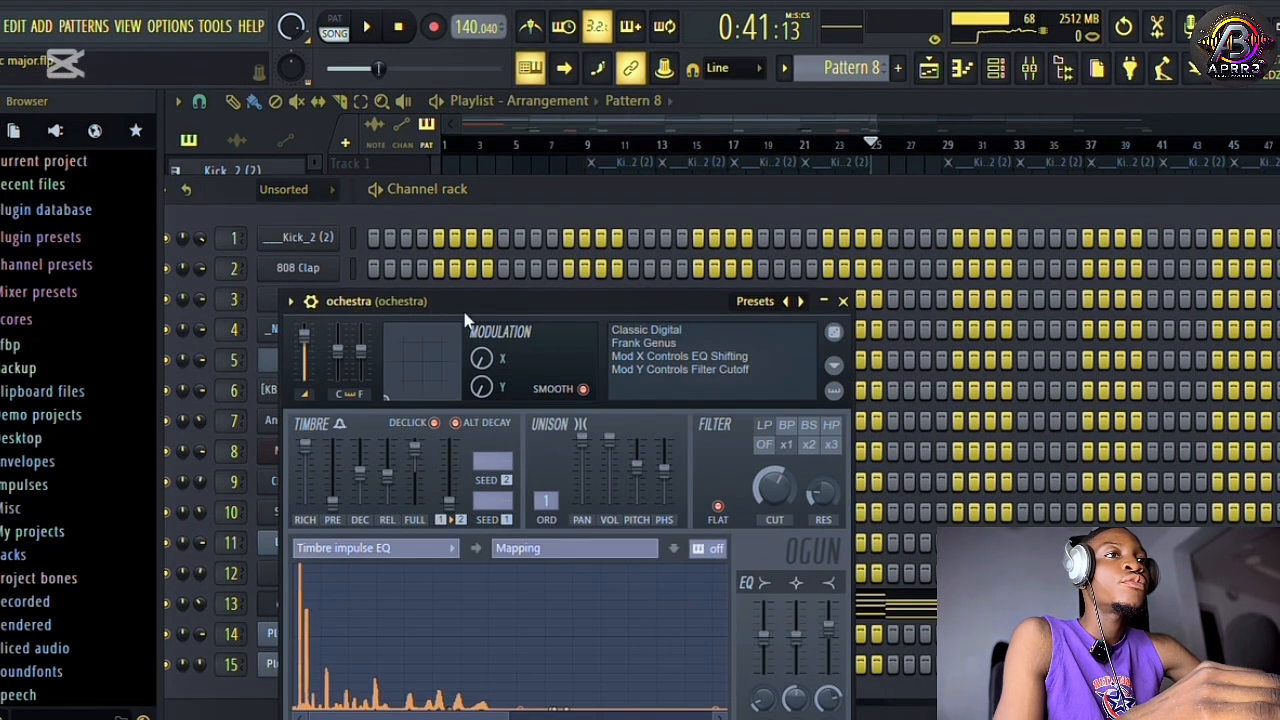
# Inspect the ochestra channel's Ogun settings with its whole upper section in view, reopen it for another look and close it.
pyautogui.moveTo(465, 318); pyautogui.dragTo(585, 182)
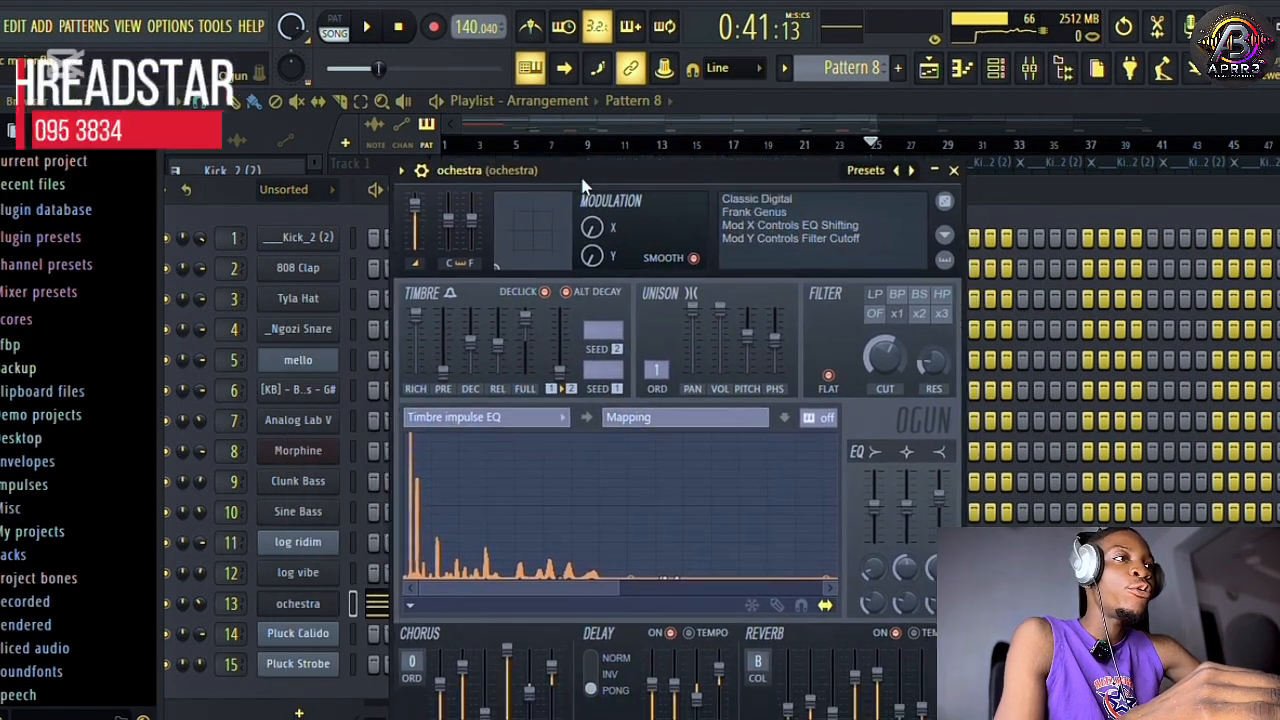
pyautogui.click(954, 171)
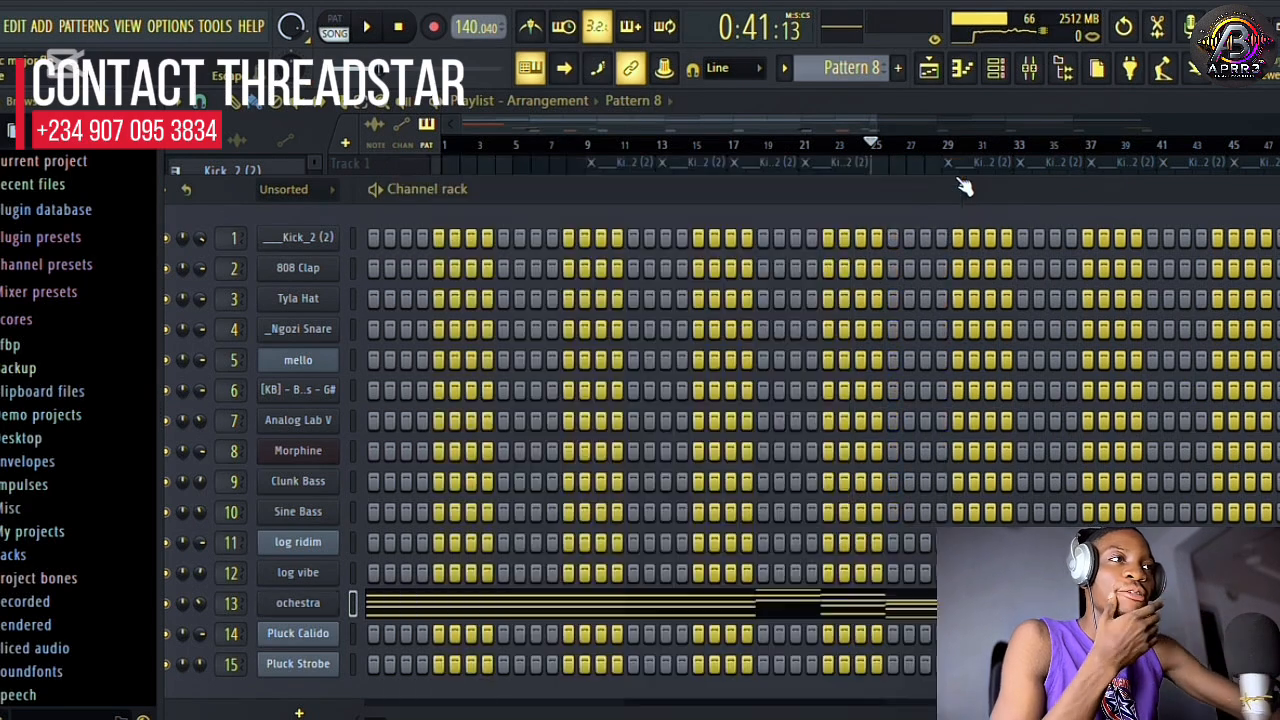
pyautogui.click(319, 607)
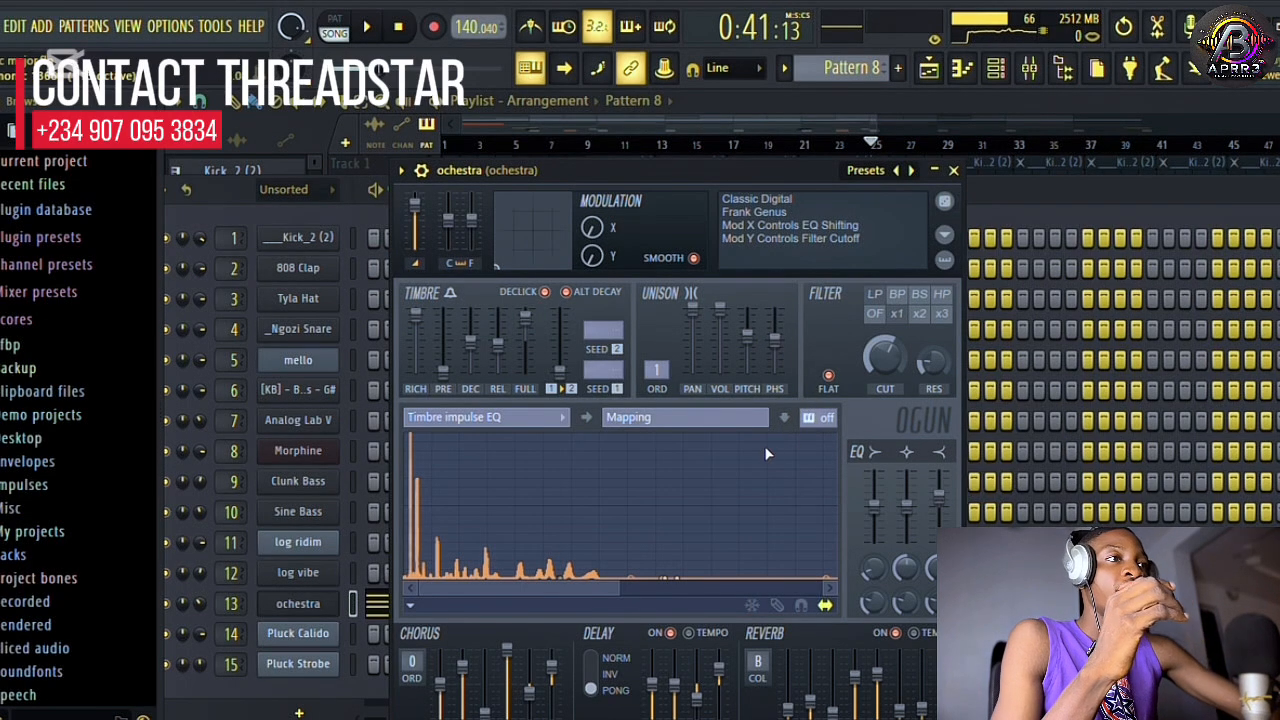
pyautogui.click(954, 171)
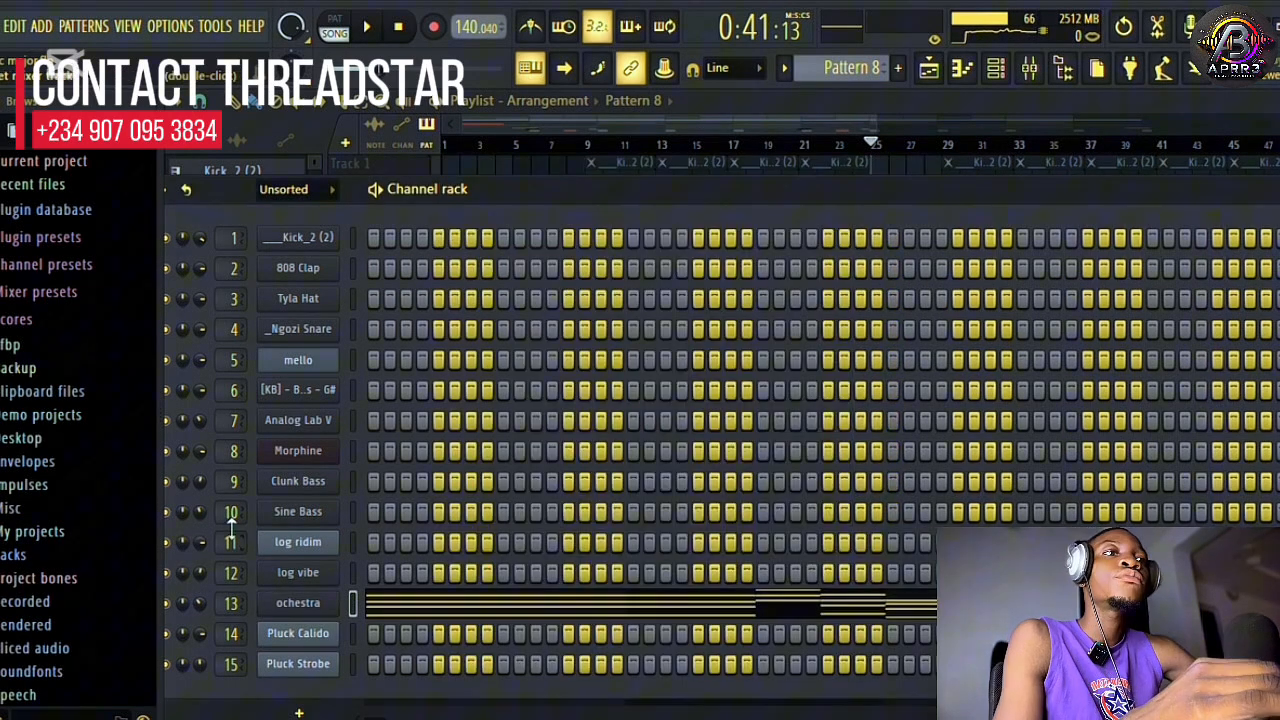
# Unmute Tracks 1 to 7 in the playlist and play them together with Track 8 from bar 25.
pyautogui.click(958, 72)
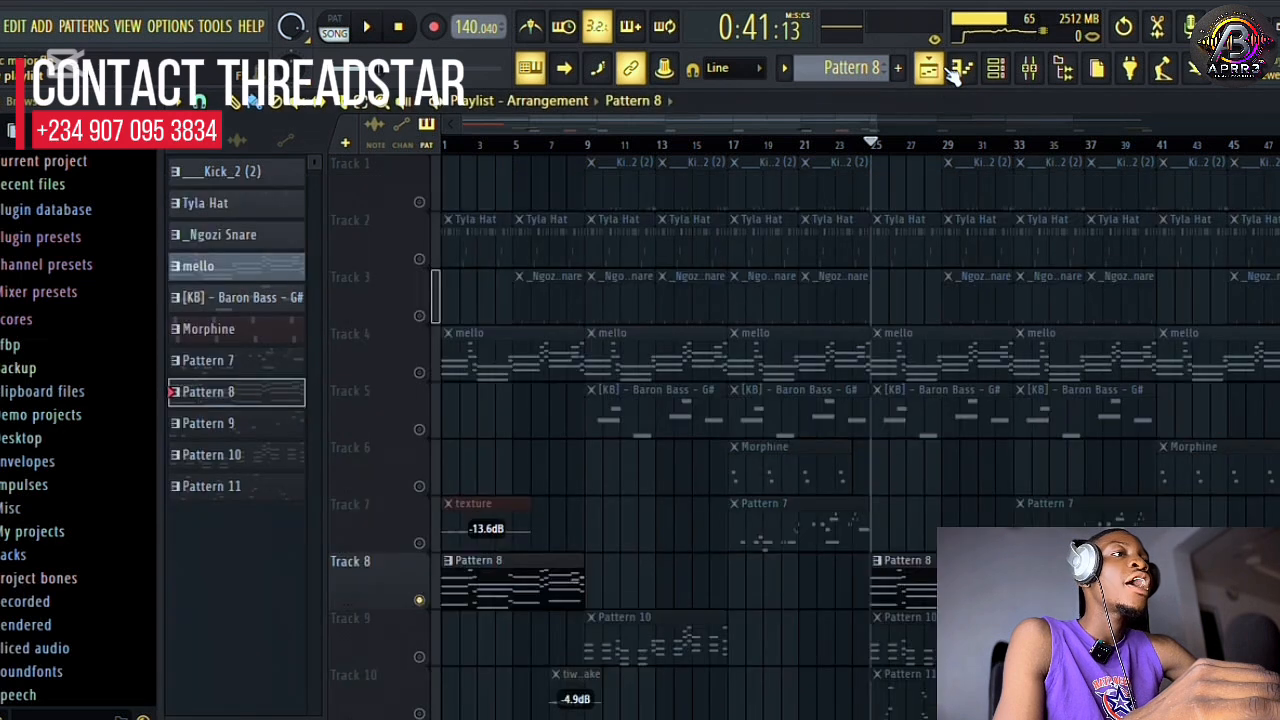
pyautogui.click(419, 543)
pyautogui.moveTo(425, 490); pyautogui.dragTo(420, 201)
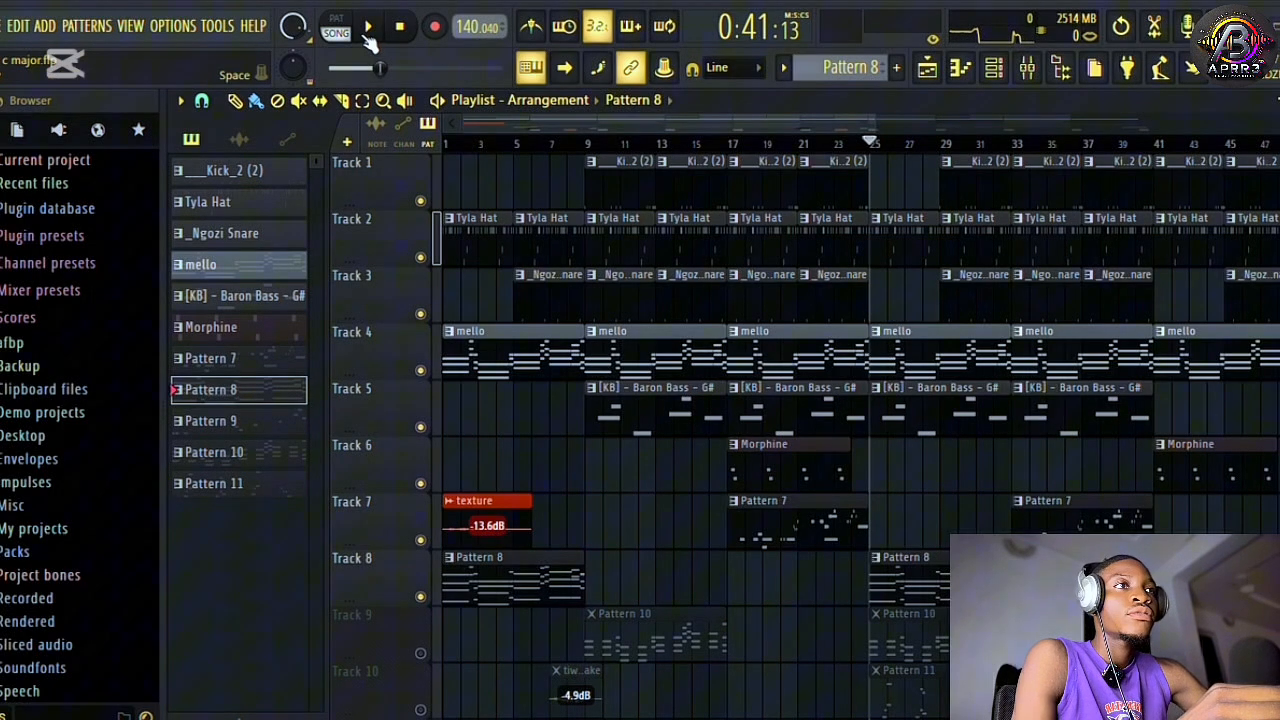
pyautogui.click(368, 28)
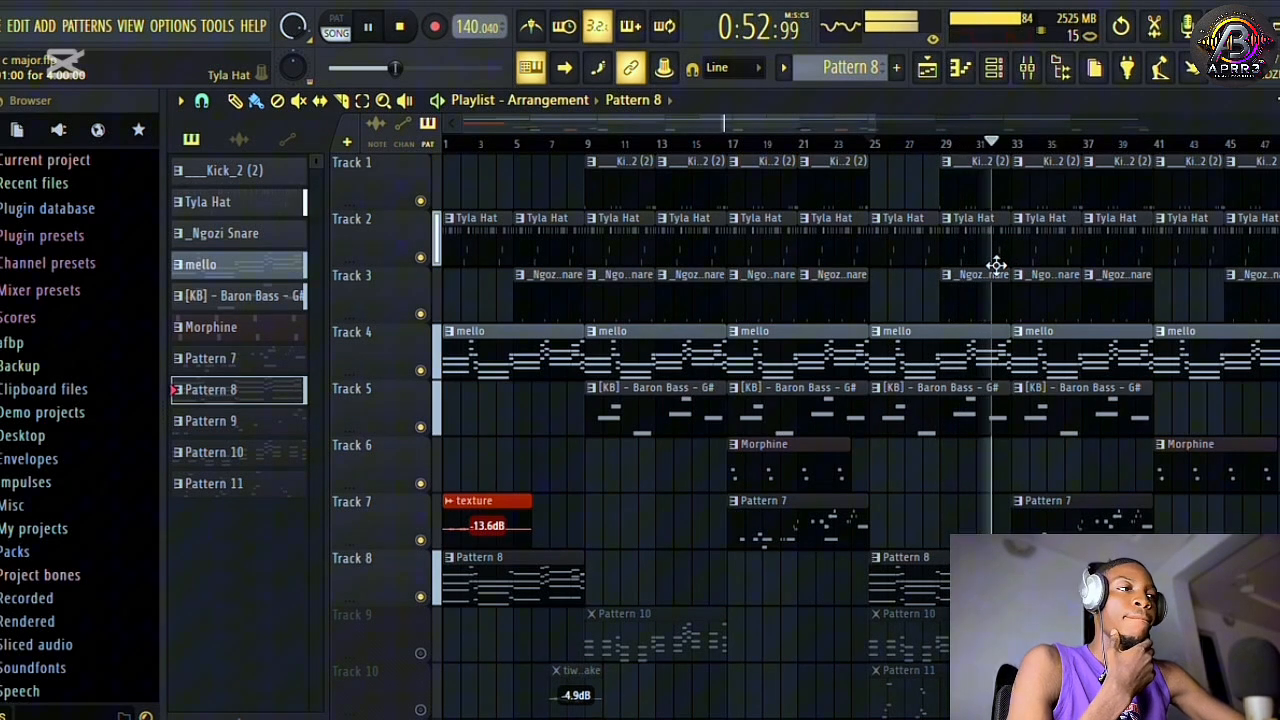
pyautogui.scroll(-1, 777, 371)
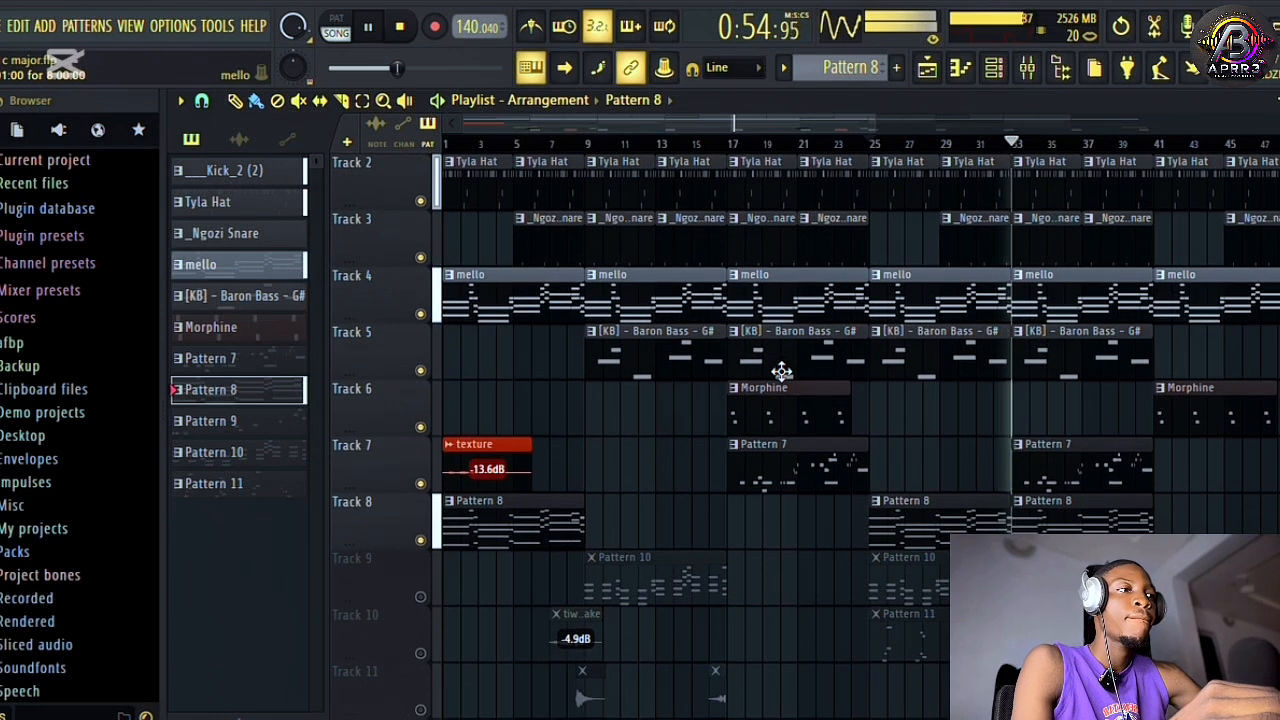
pyautogui.press('space')
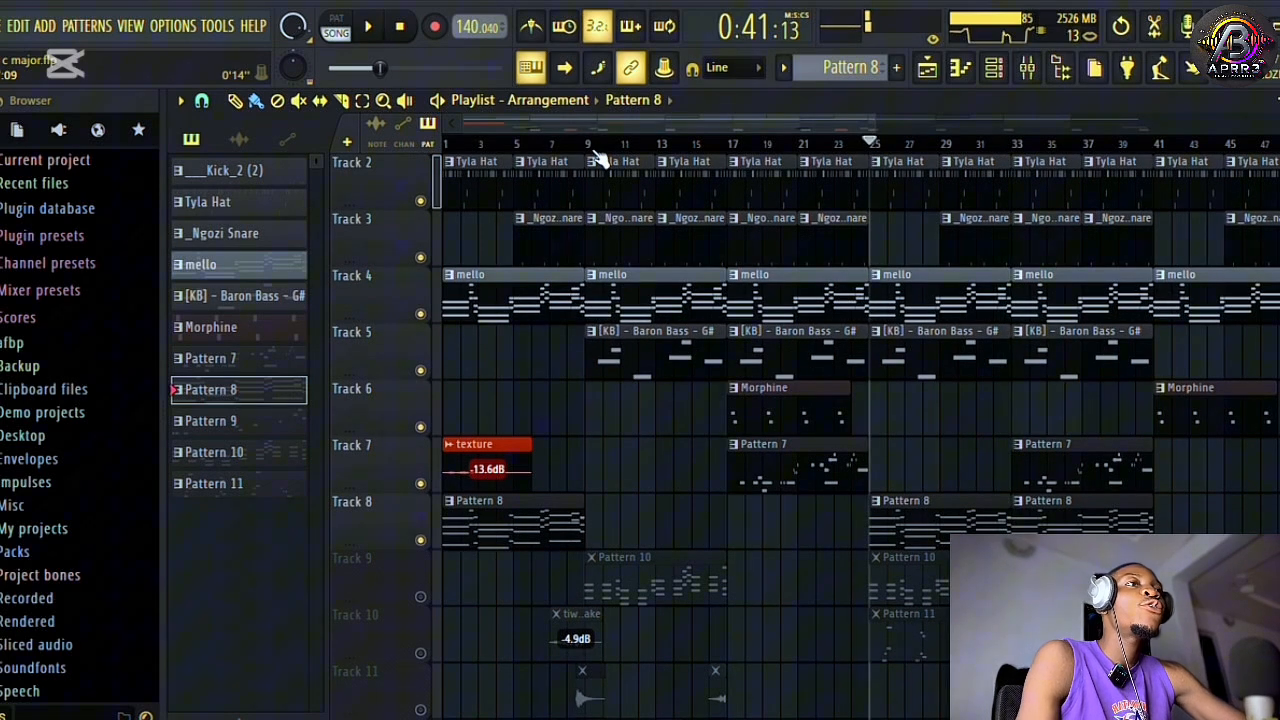
# Solo Track 9 and play Pattern 10 from bar 9 with its channels shown in the channel rack.
pyautogui.click(421, 597)
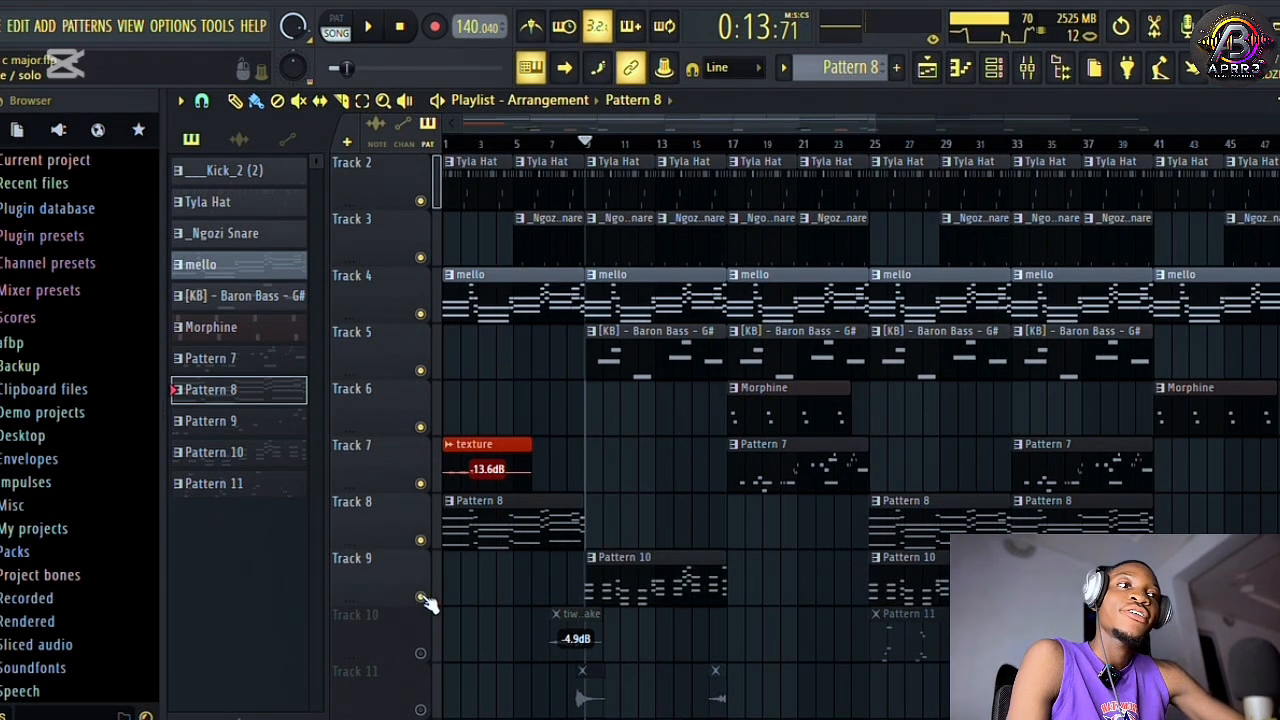
pyautogui.click(606, 578)
pyautogui.rightClick(421, 597)
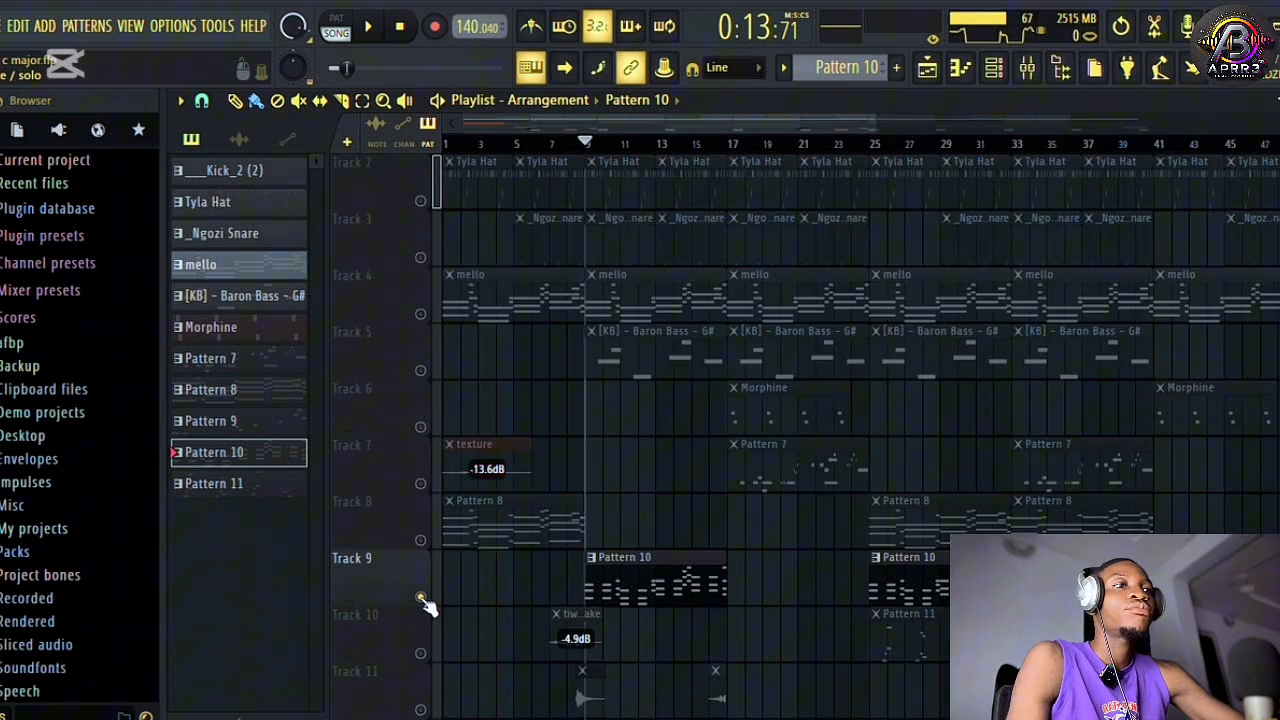
pyautogui.press('space')
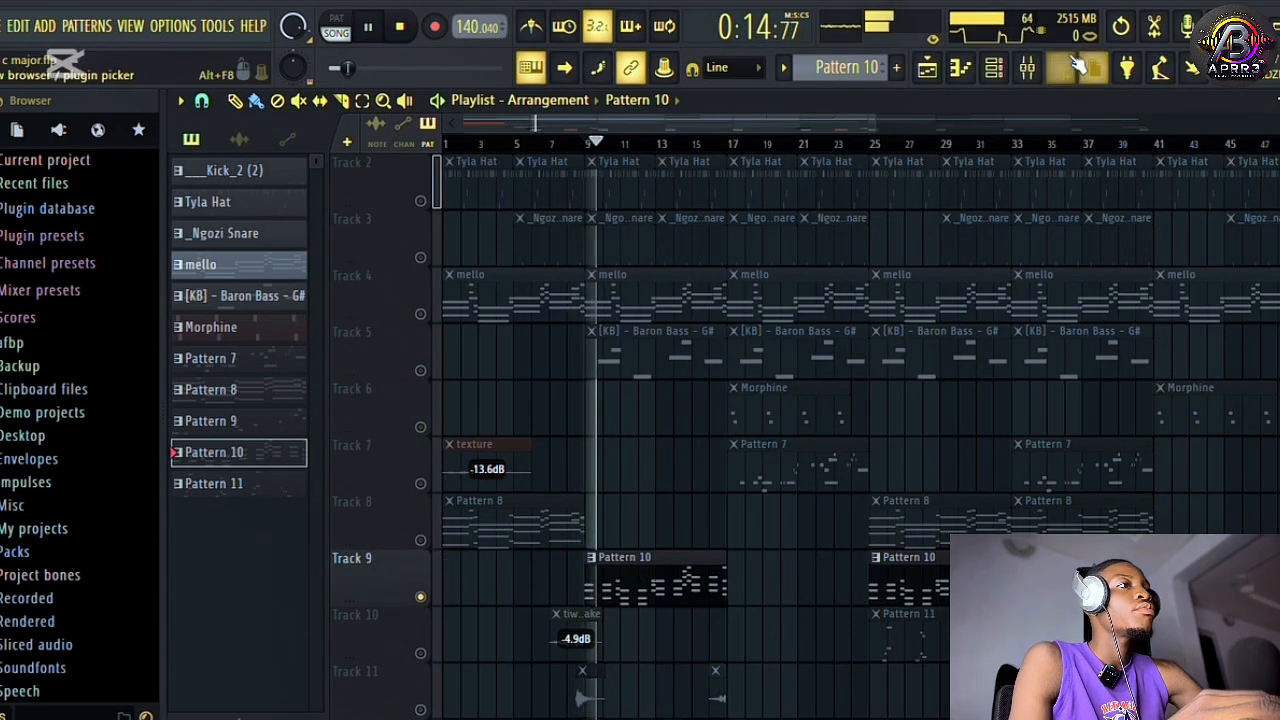
pyautogui.click(994, 67)
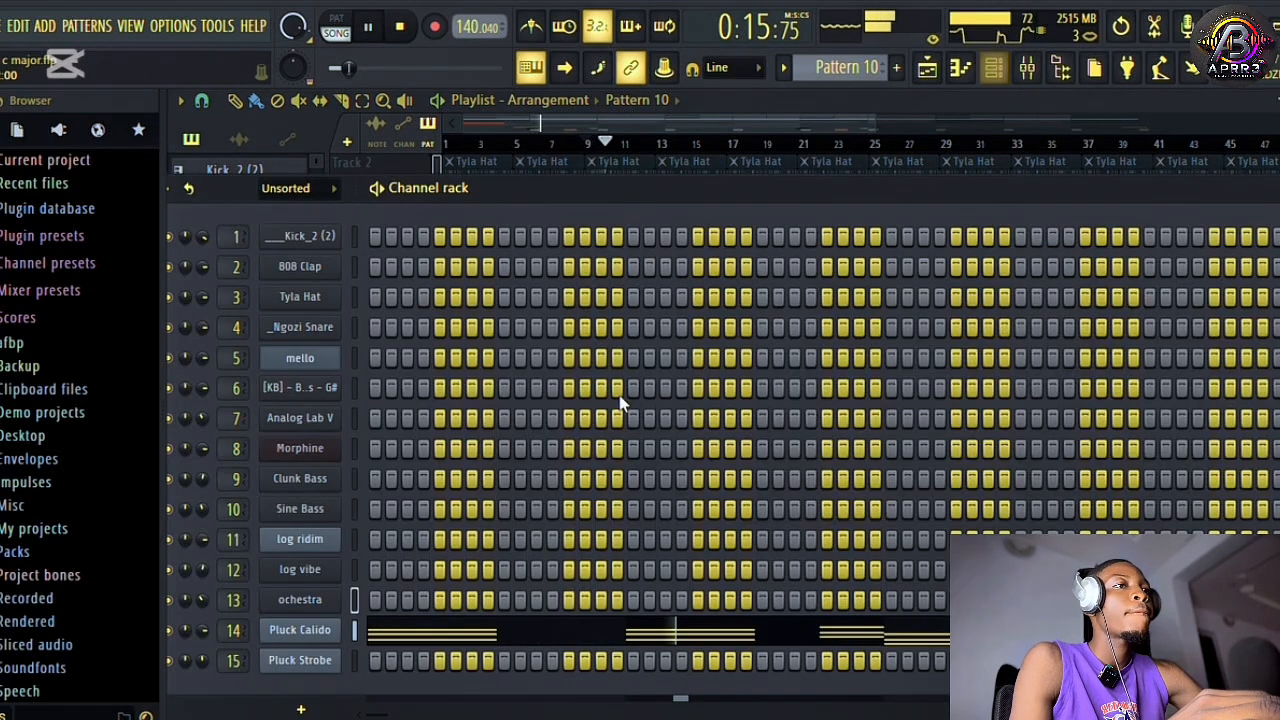
# Inspect the Pluck Calido channel's Harmor settings and its notes in the piano roll.
pyautogui.click(305, 632)
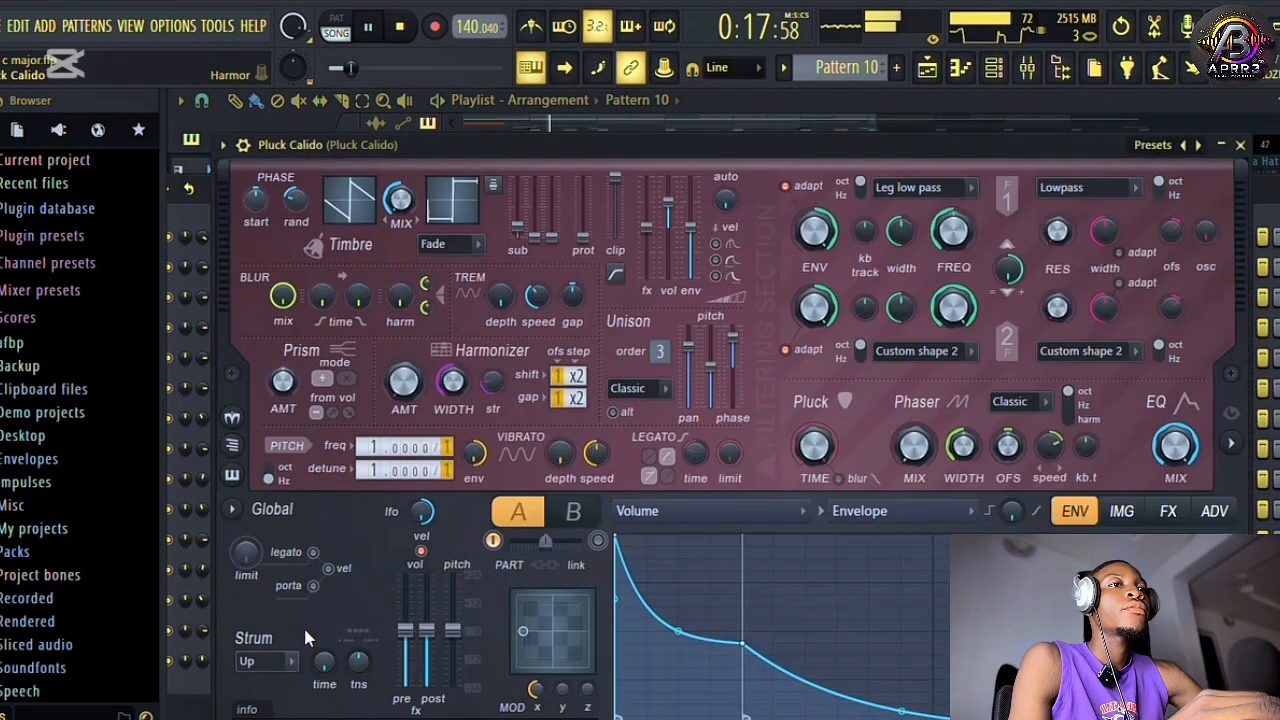
pyautogui.click(1242, 145)
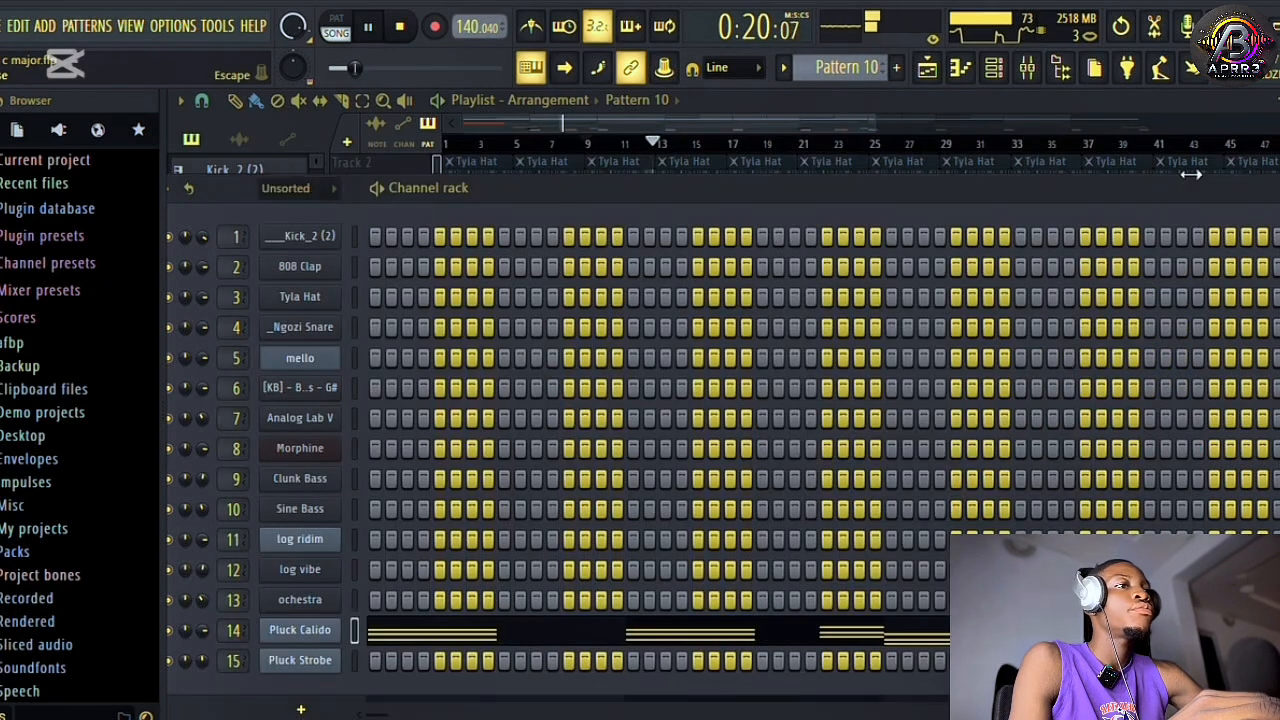
pyautogui.rightClick(320, 637)
pyautogui.click(392, 440)
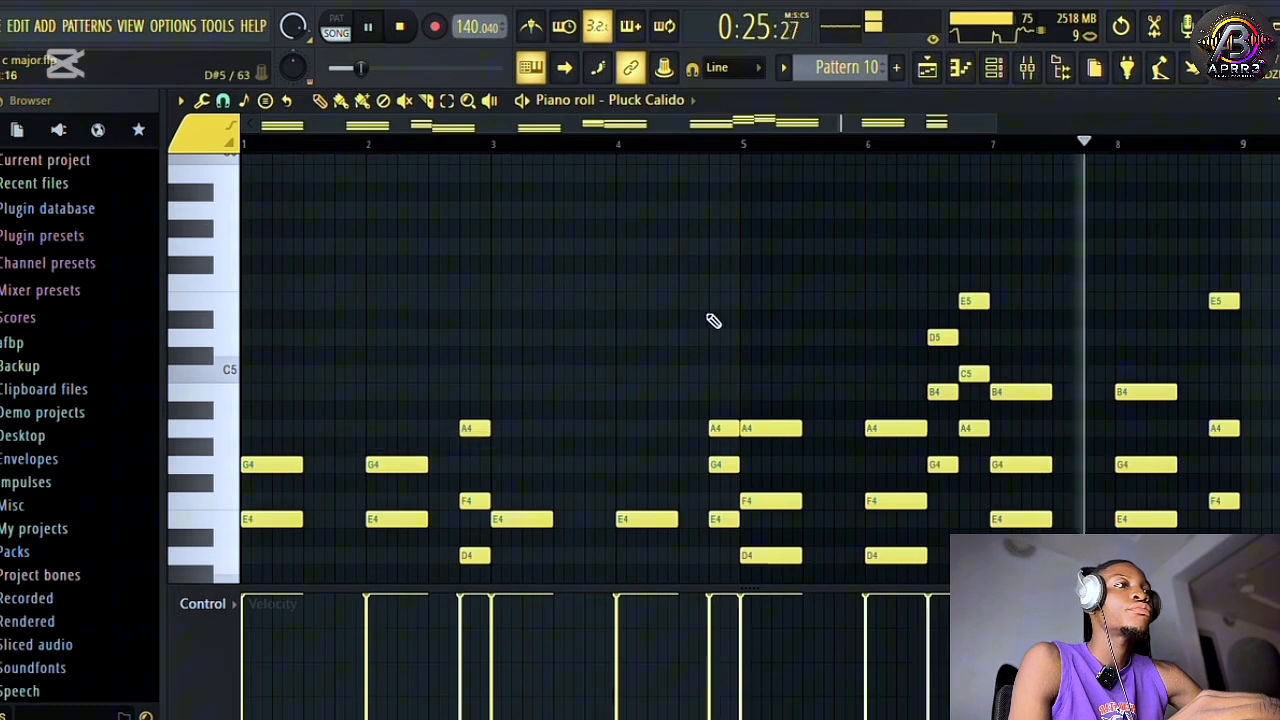
pyautogui.scroll(5, 651, 320)
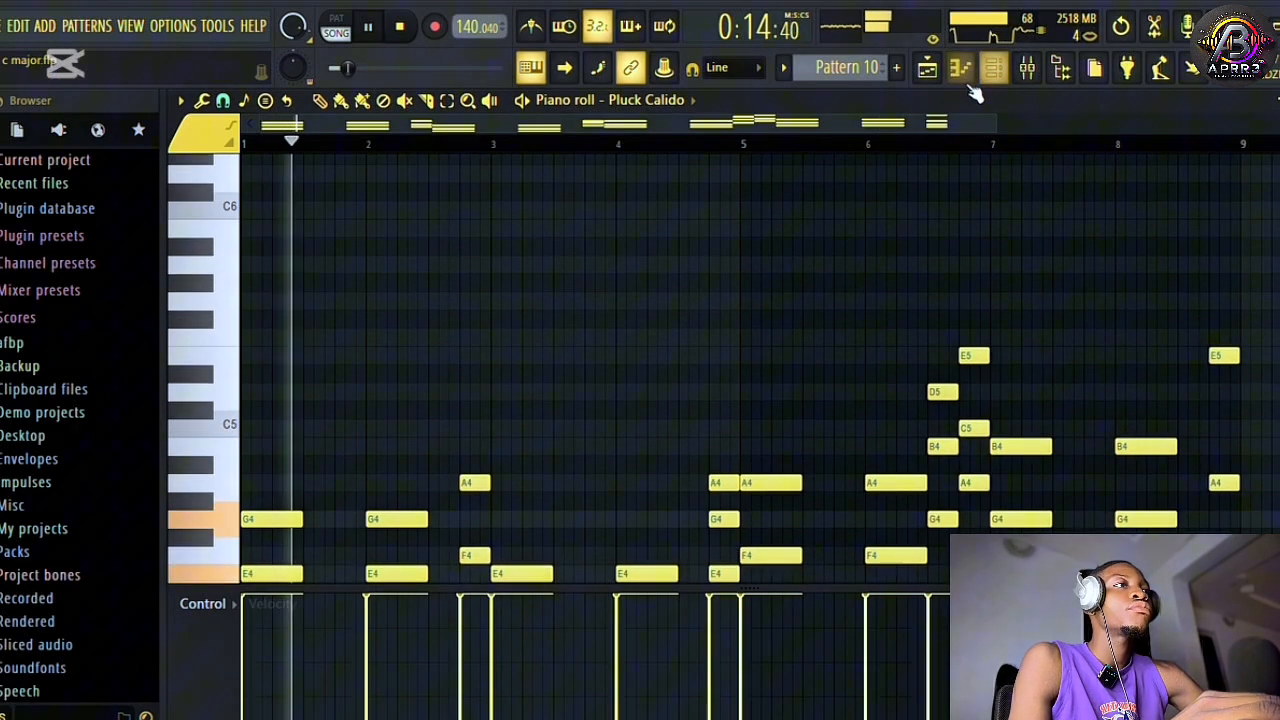
# Unmute Tracks 1 to 5 in the playlist and play them with Track 9 from bar 9, adding Track 8 during playback.
pyautogui.click(928, 68)
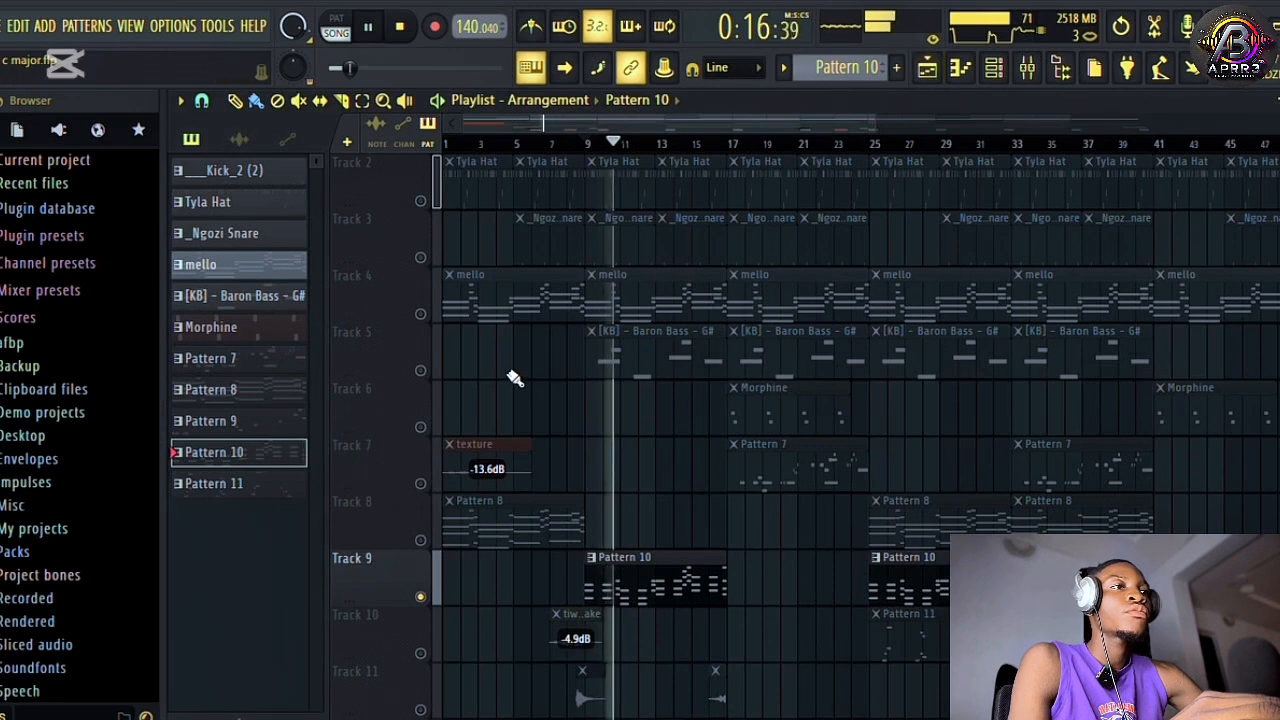
pyautogui.press('space')
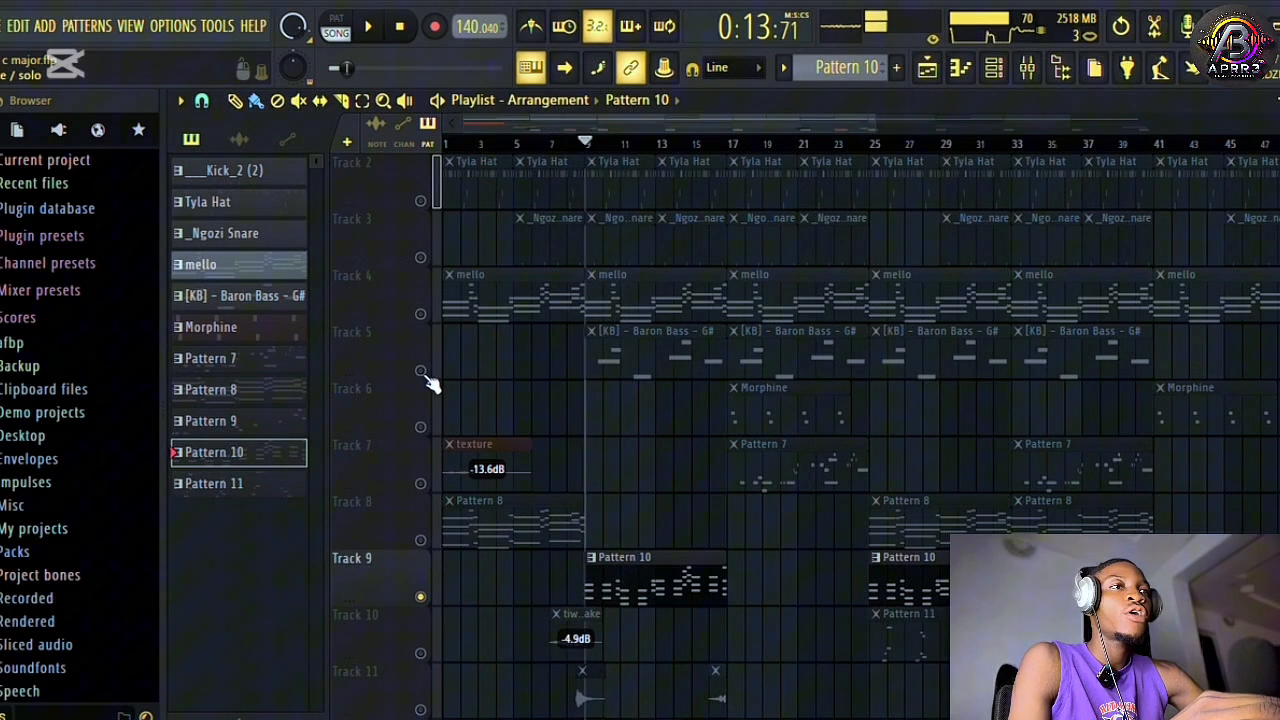
pyautogui.click(420, 370)
pyautogui.click(420, 314)
pyautogui.scroll(1, 425, 320)
pyautogui.click(420, 314)
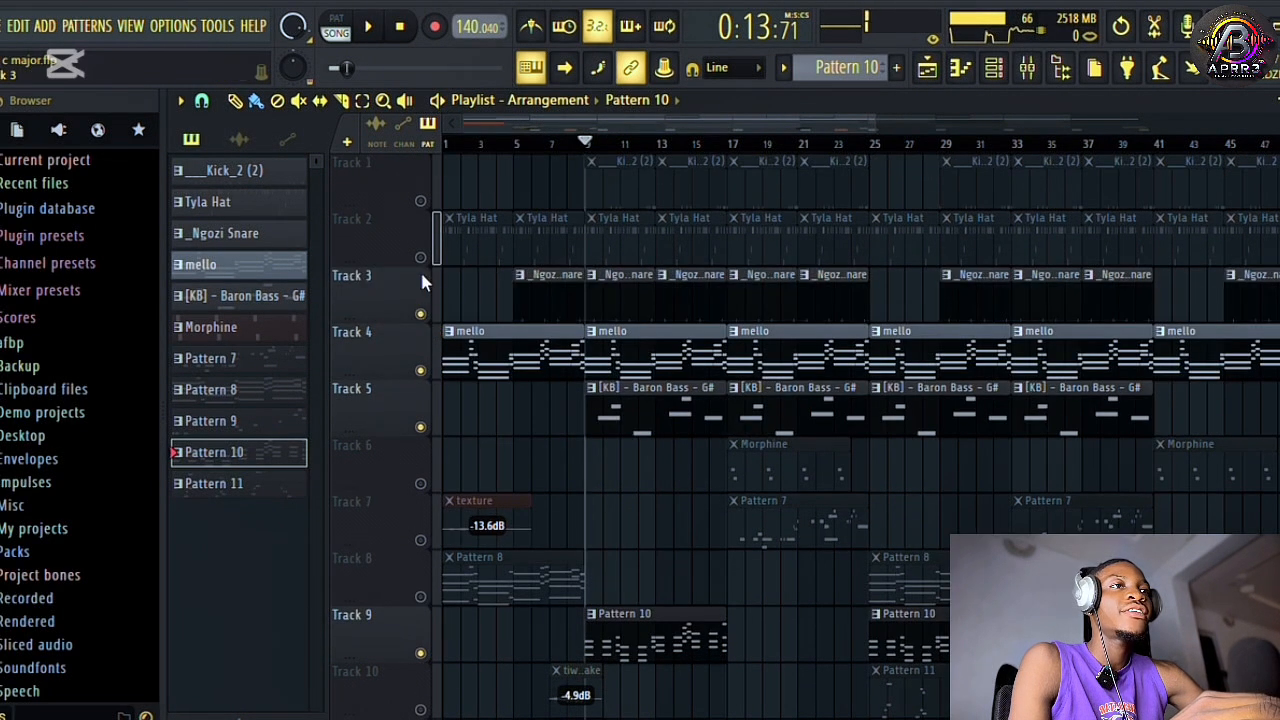
pyautogui.click(420, 258)
pyautogui.click(420, 203)
pyautogui.press('space')
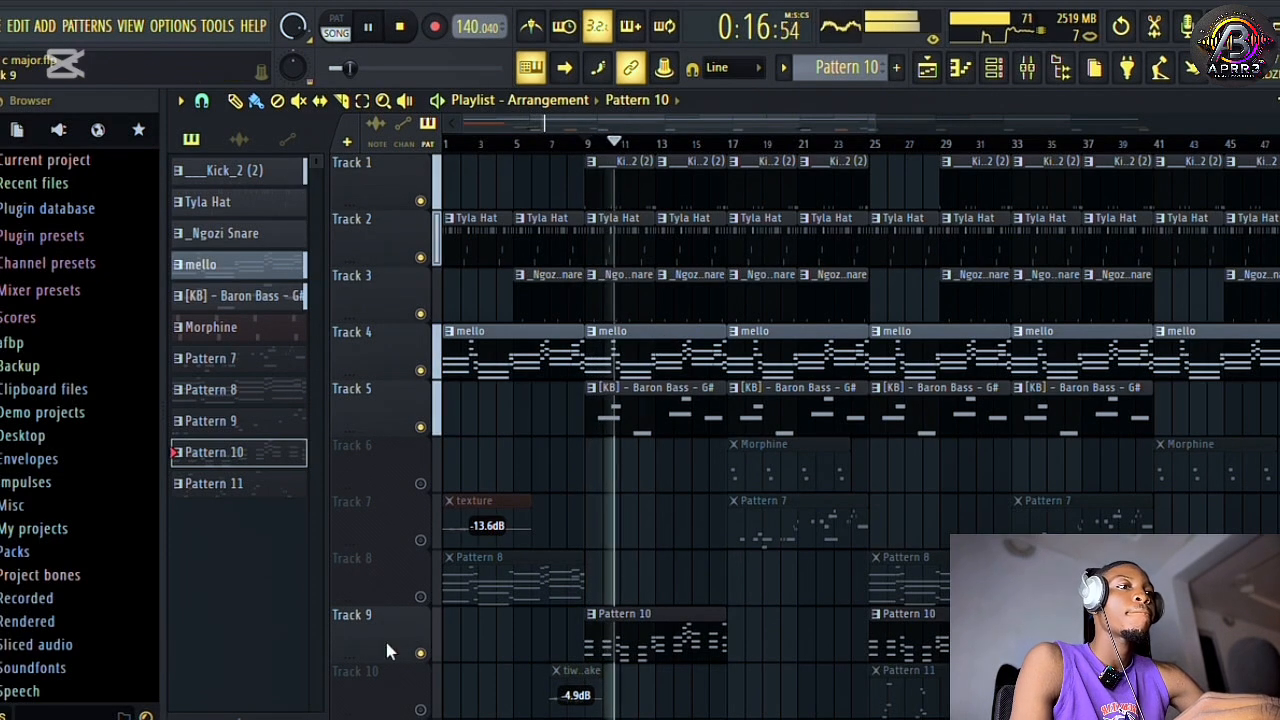
pyautogui.click(420, 597)
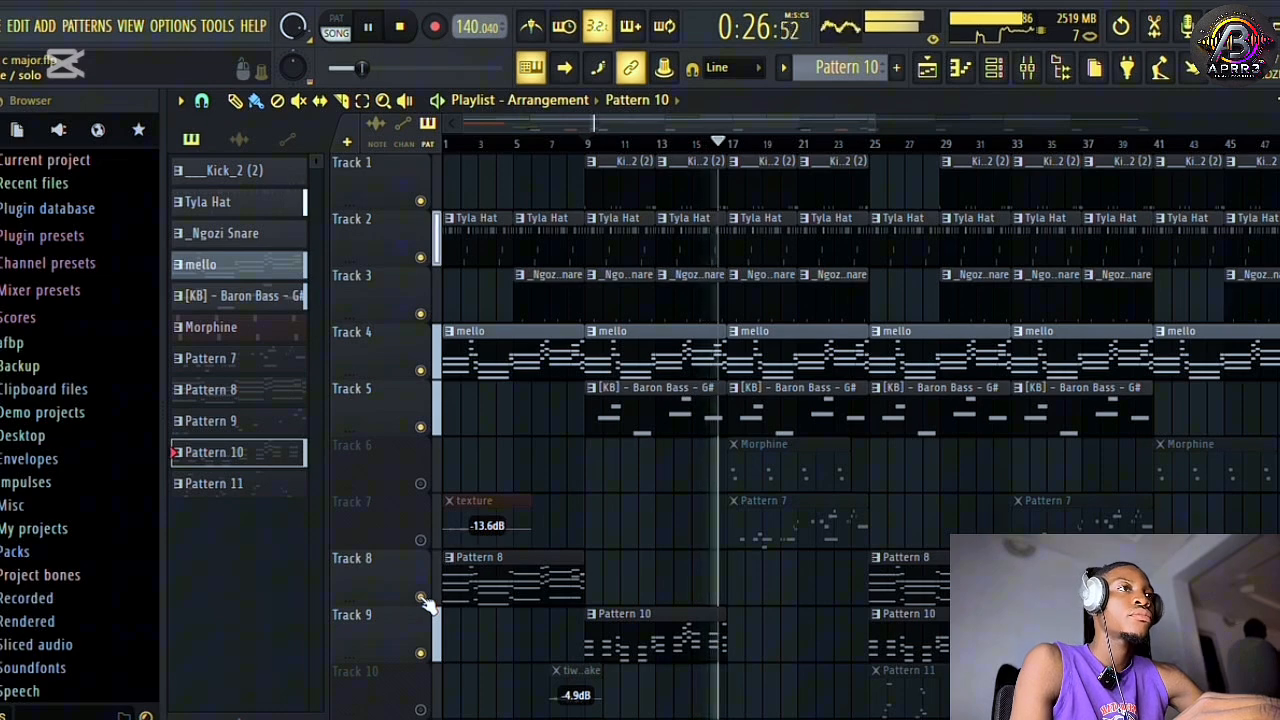
pyautogui.press('space')
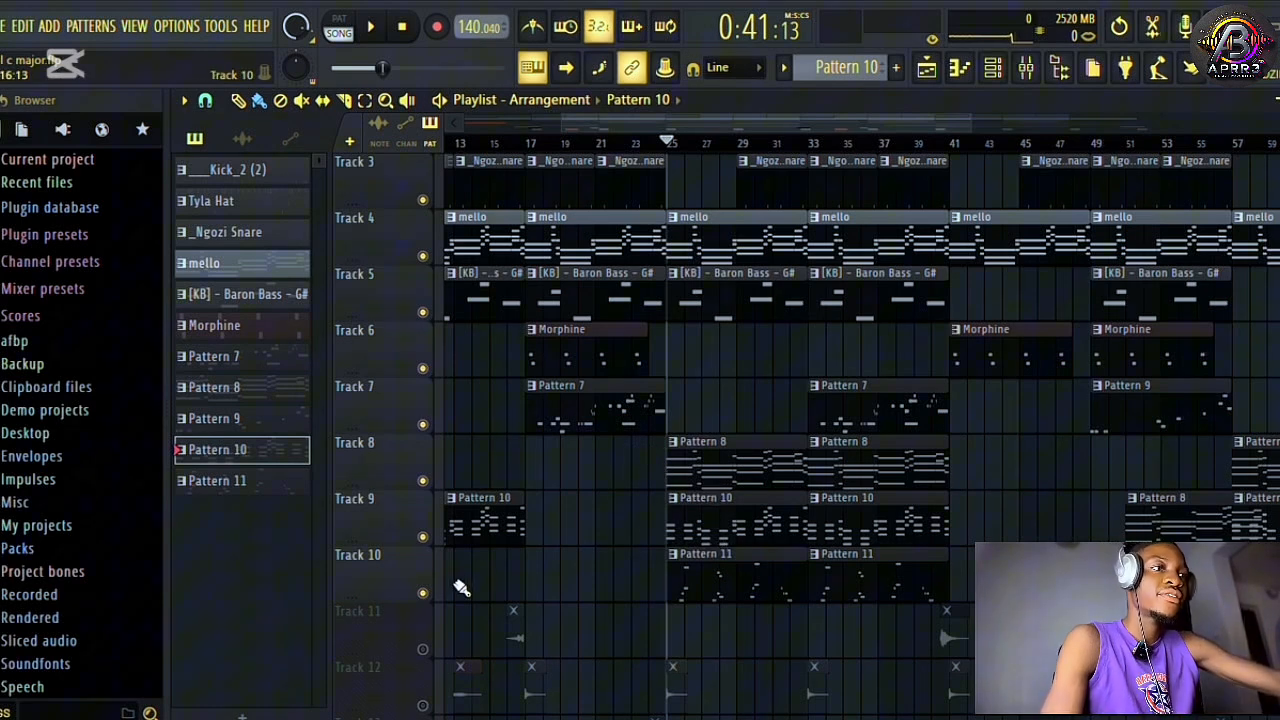
# Solo Track 10, play it from bar 25 and make Pattern 11 the active pattern.
pyautogui.rightClick(422, 593)
pyautogui.press('space')
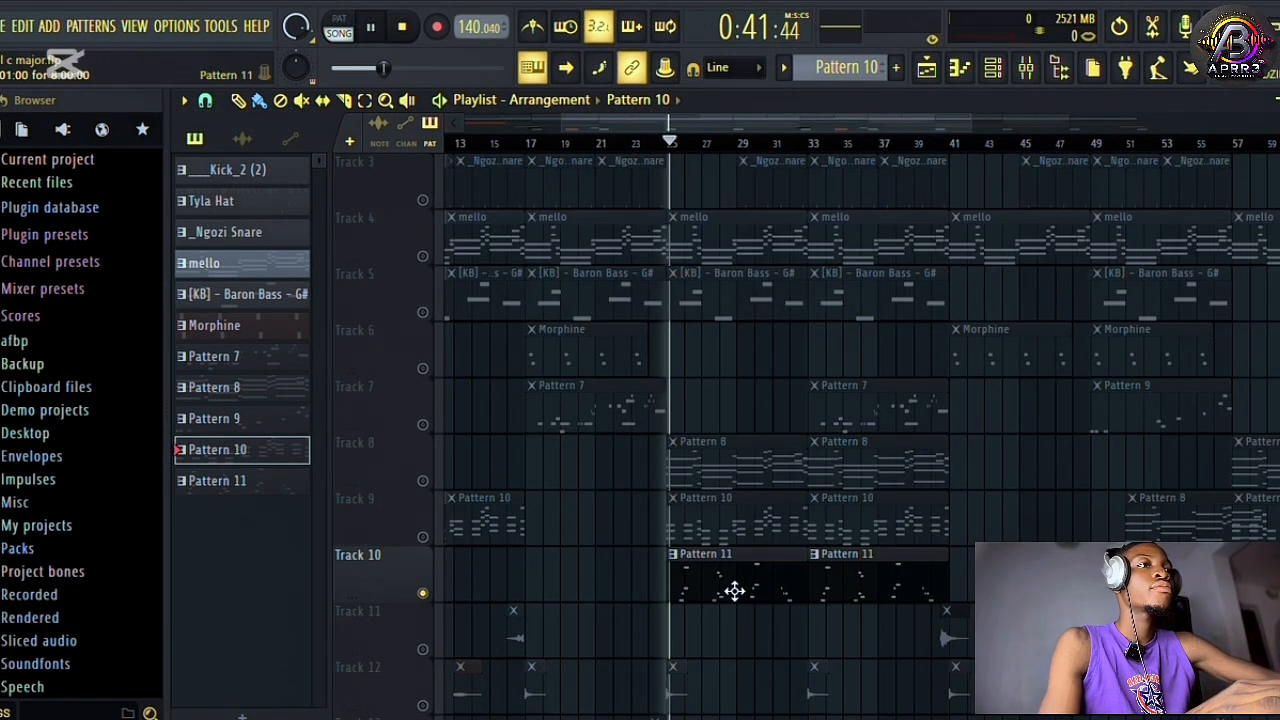
pyautogui.click(735, 591)
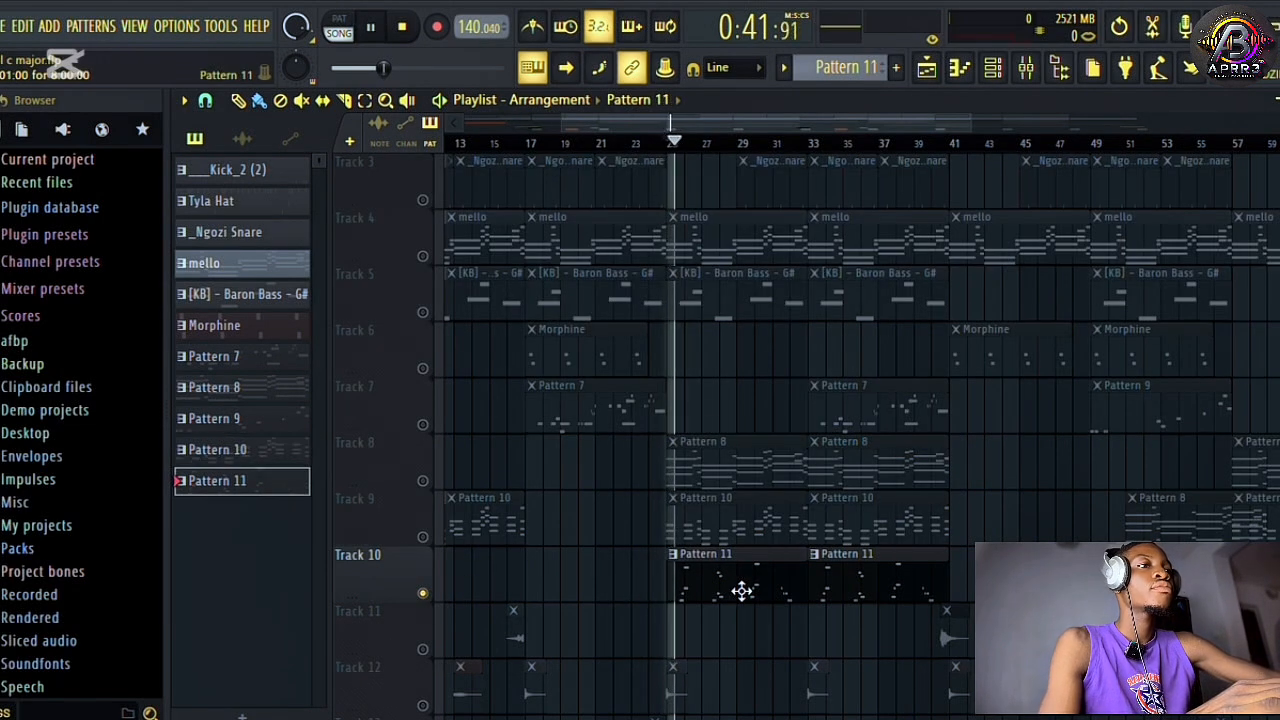
# Inspect the Pluck Strobe channel's Harmor settings from the channel rack and close the instrument.
pyautogui.click(1015, 83)
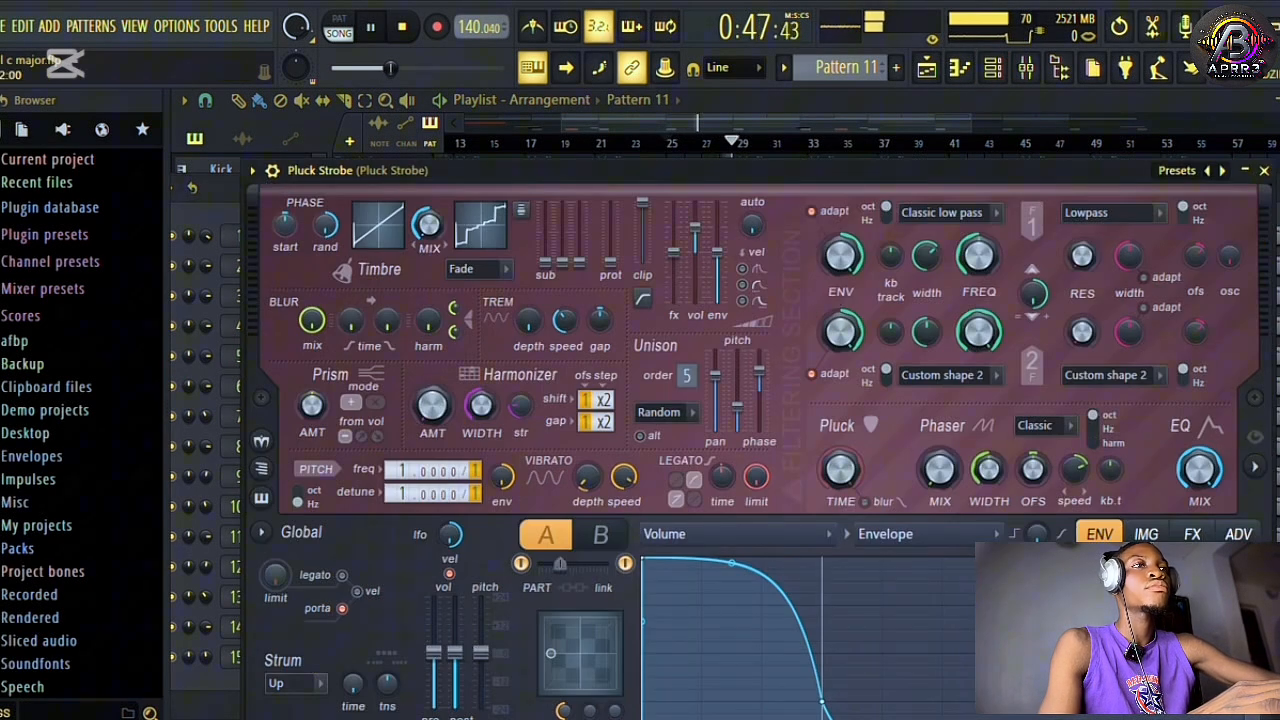
pyautogui.click(1265, 174)
pyautogui.press('space')
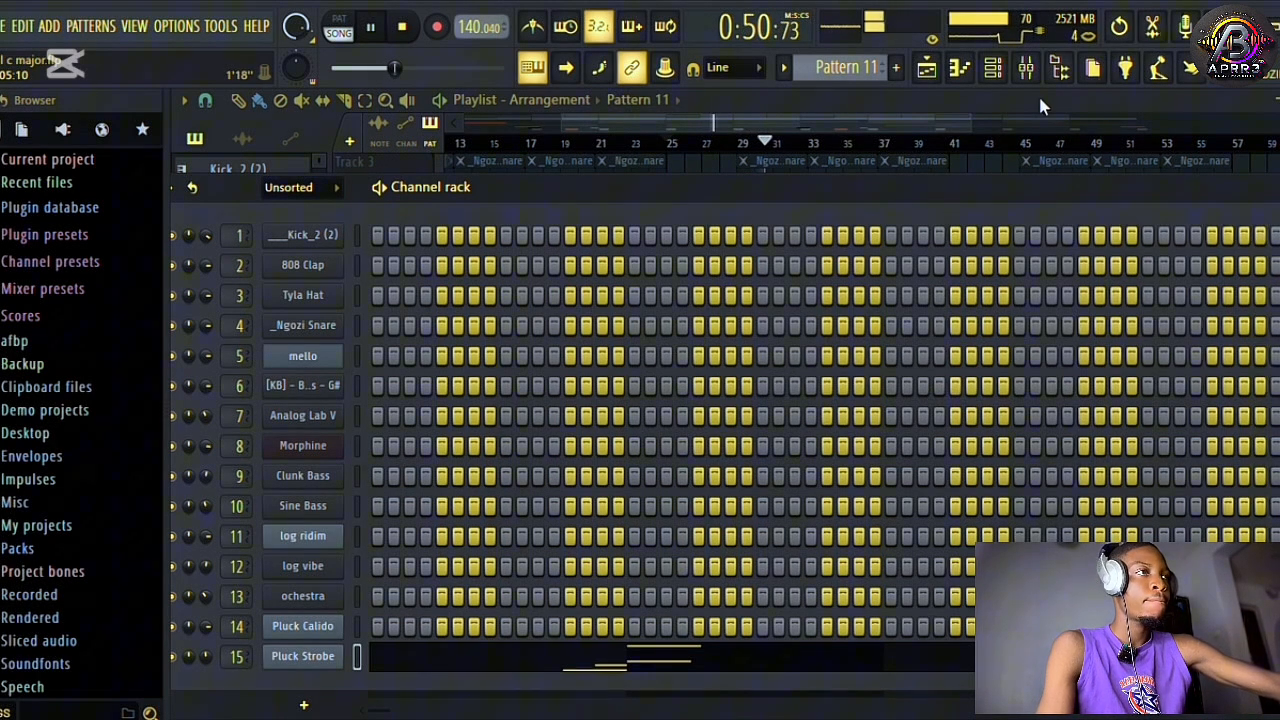
# Return to the playlist, take Track 10 out of solo so all tracks are unmuted, and stop playback.
pyautogui.click(929, 70)
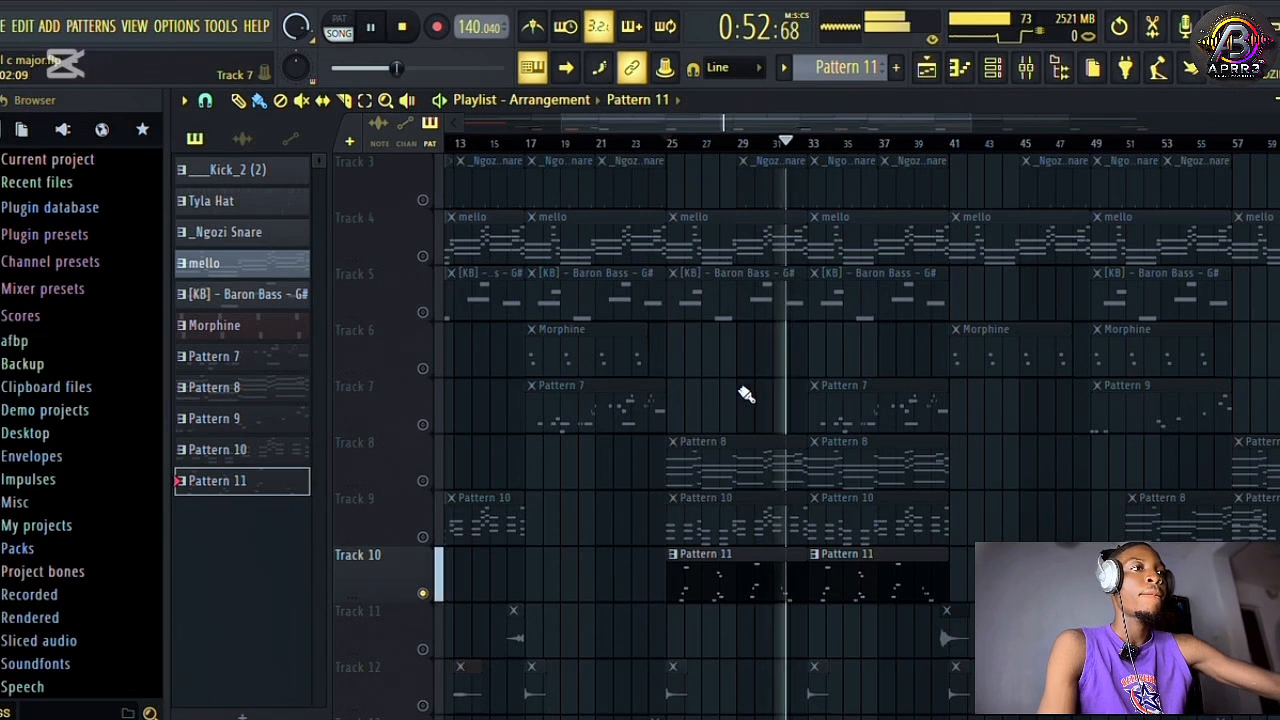
pyautogui.rightClick(423, 594)
pyautogui.press('space')
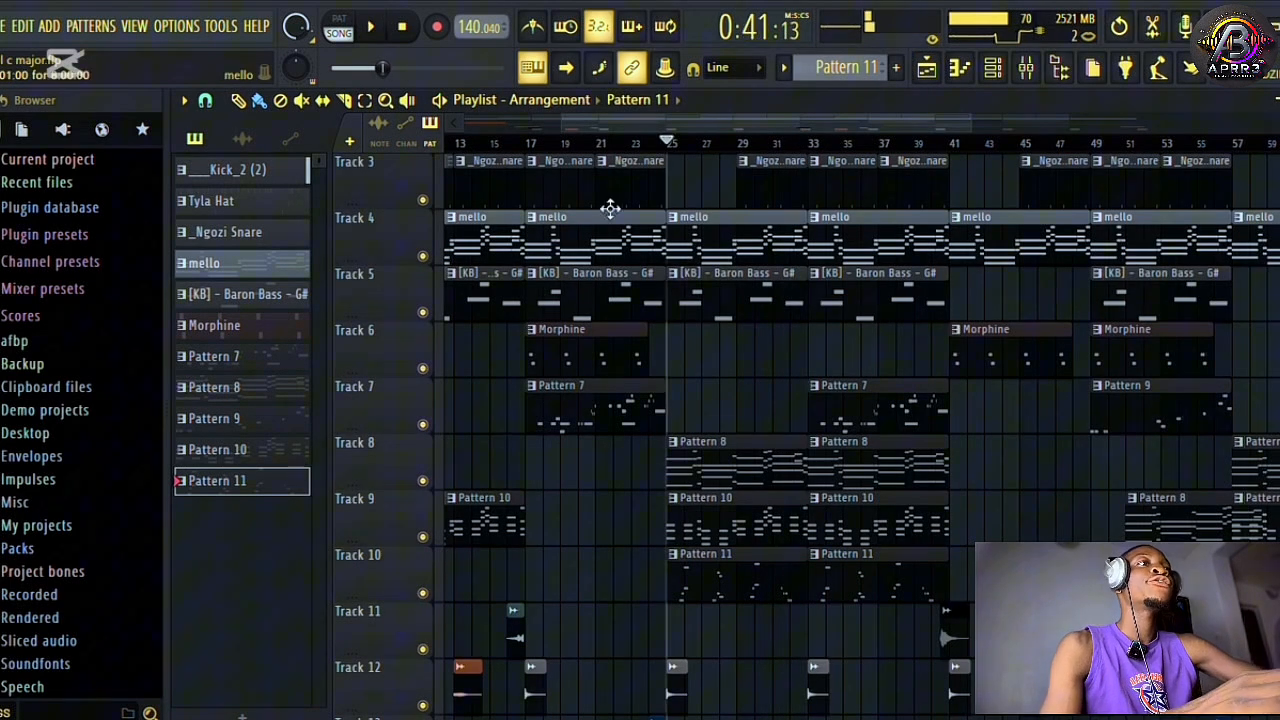
# Play the full arrangement from bar 1 with the playlist zoomed out to show more than 70 bars.
pyautogui.moveTo(668, 145); pyautogui.dragTo(380, 208)
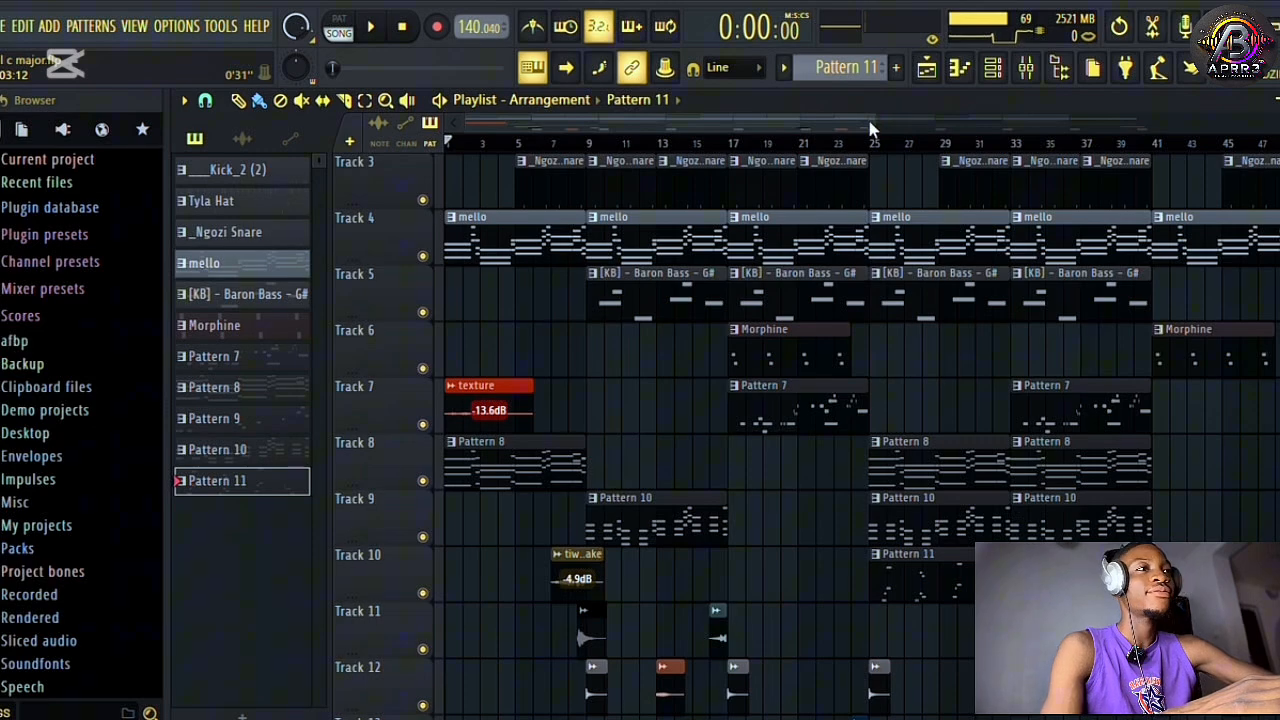
pyautogui.moveTo(872, 120); pyautogui.dragTo(1156, 185)
pyautogui.press('space')
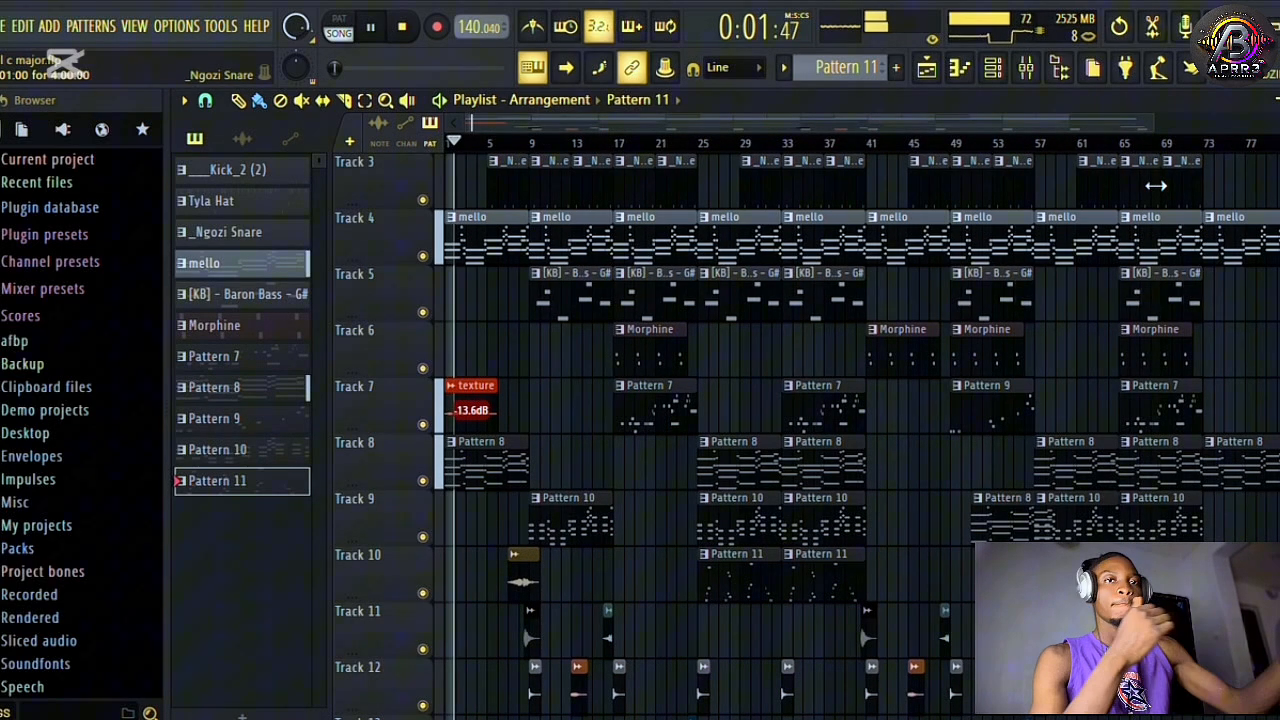